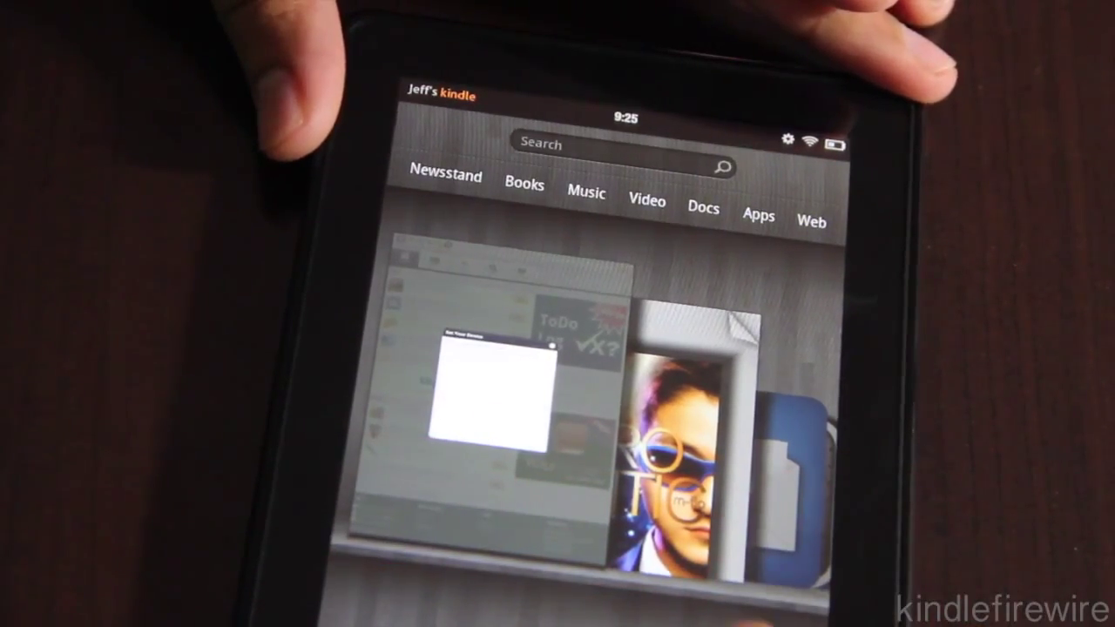
Open the Device page in the Kindle Fire's full settings list
left_click(789, 139)
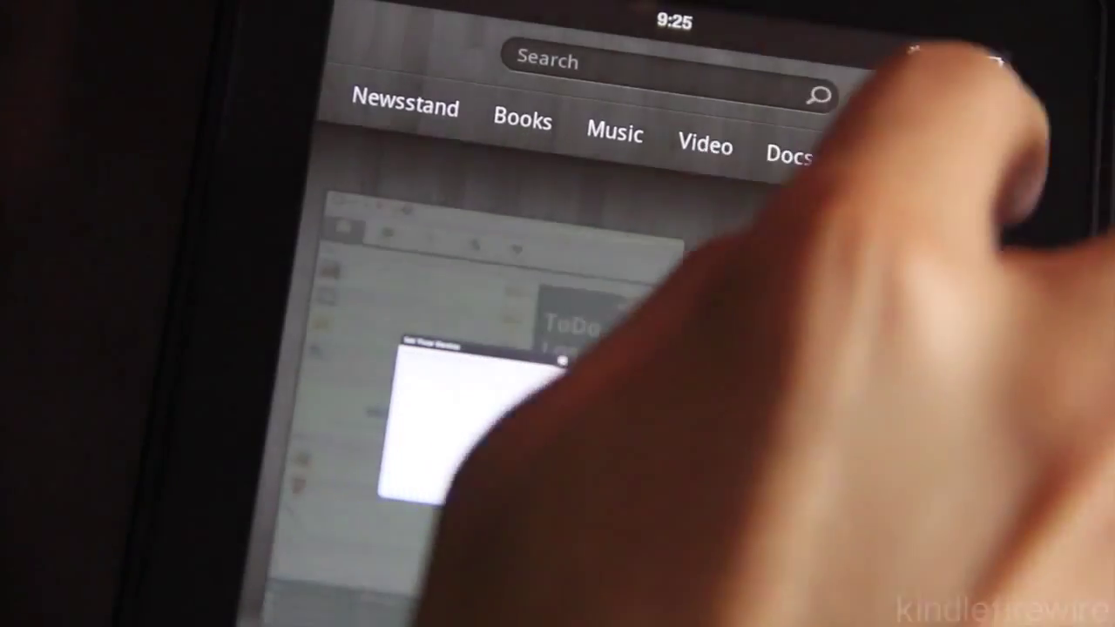
left_click(919, 56)
left_click(919, 56)
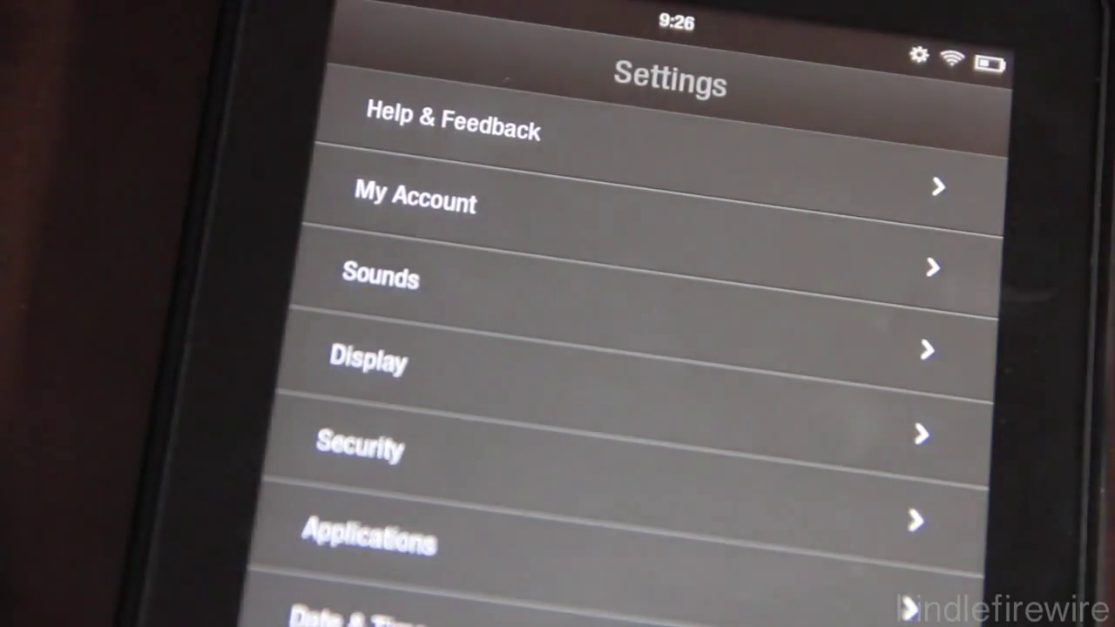
left_click_drag(473, 511, 447, 236)
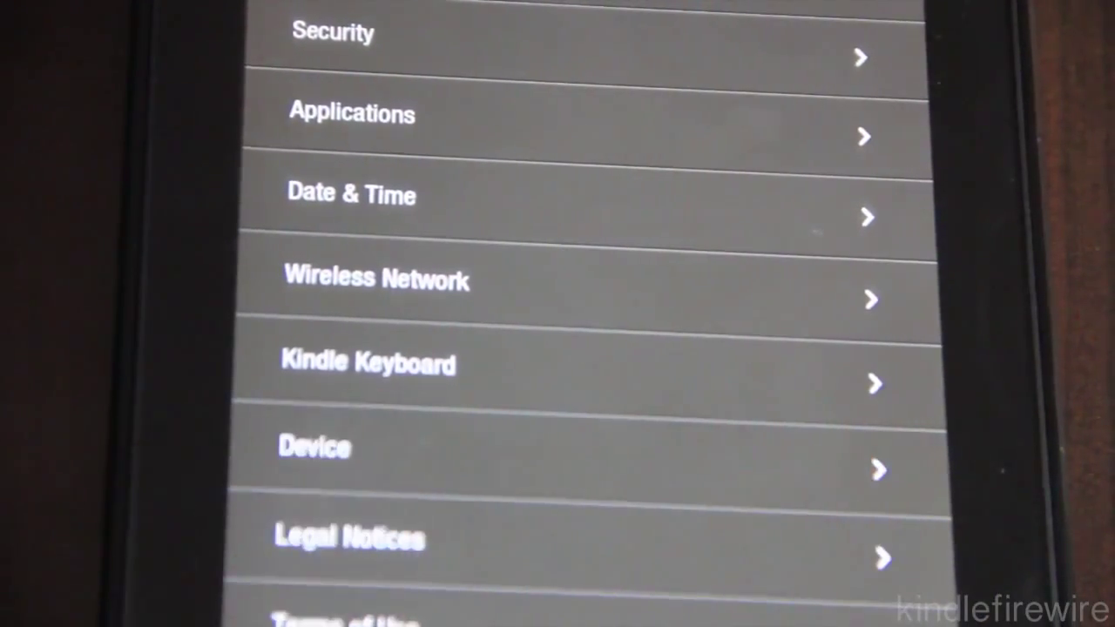
left_click(331, 449)
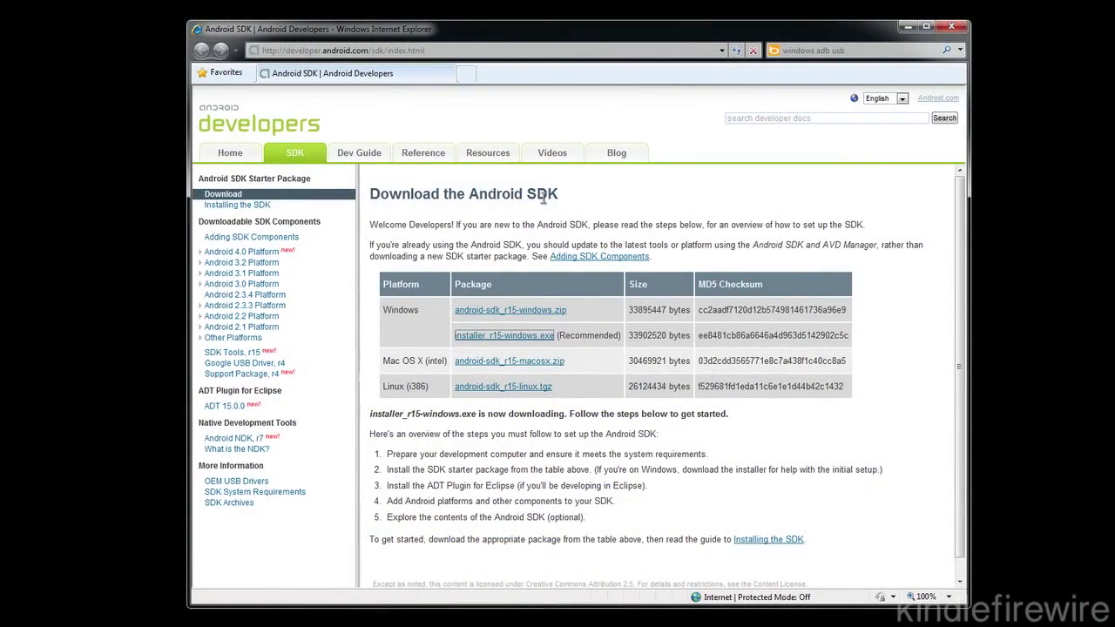
Download the recommended Windows package of the Android SDK, installer_r15-windows.exe
double_click(397, 311)
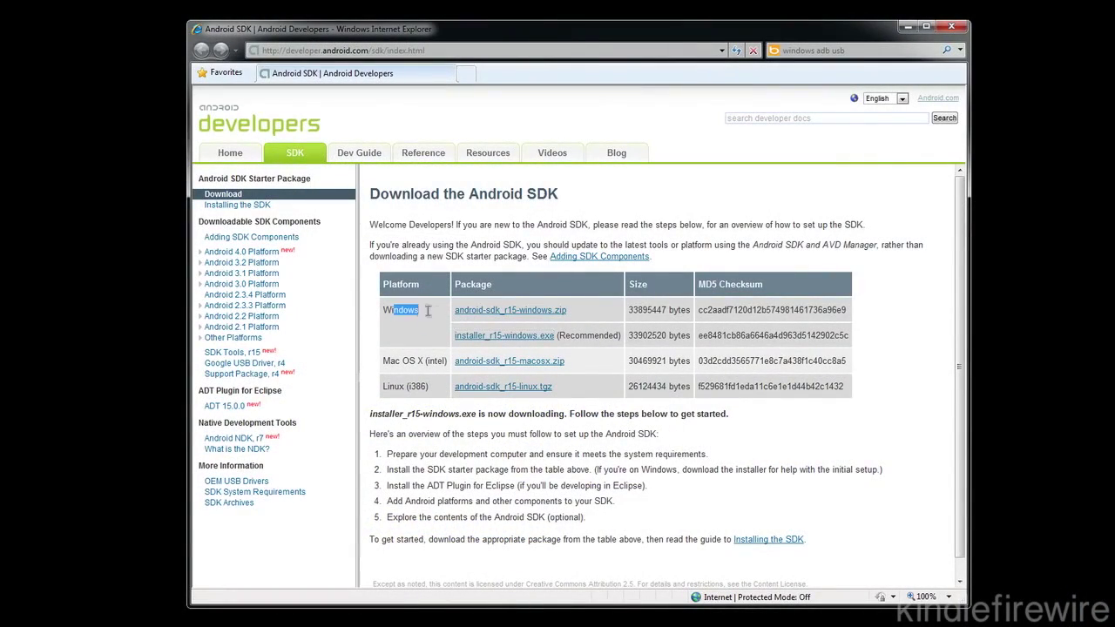
left_click(428, 312)
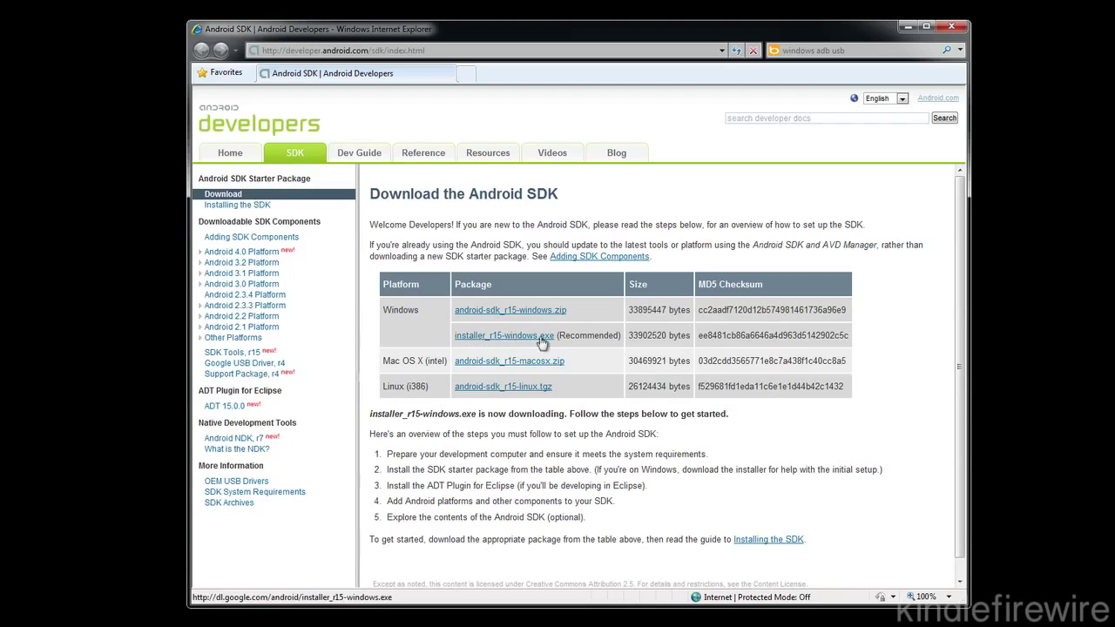
left_click(498, 338)
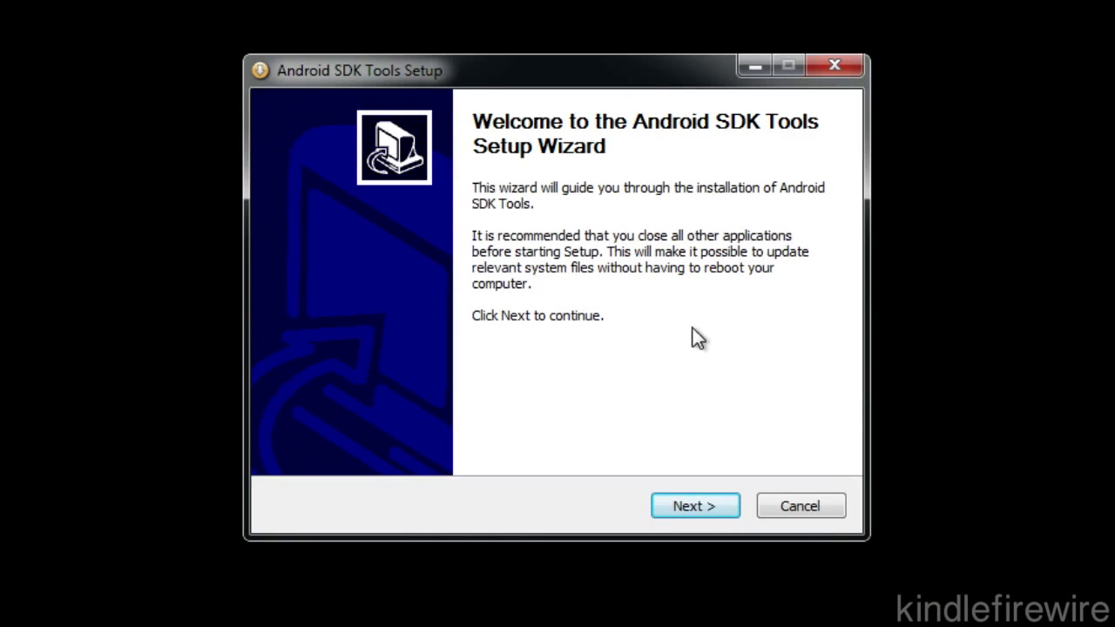
Proceed through the Android SDK Tools setup and set the destination folder to C:\Android\
left_click(709, 501)
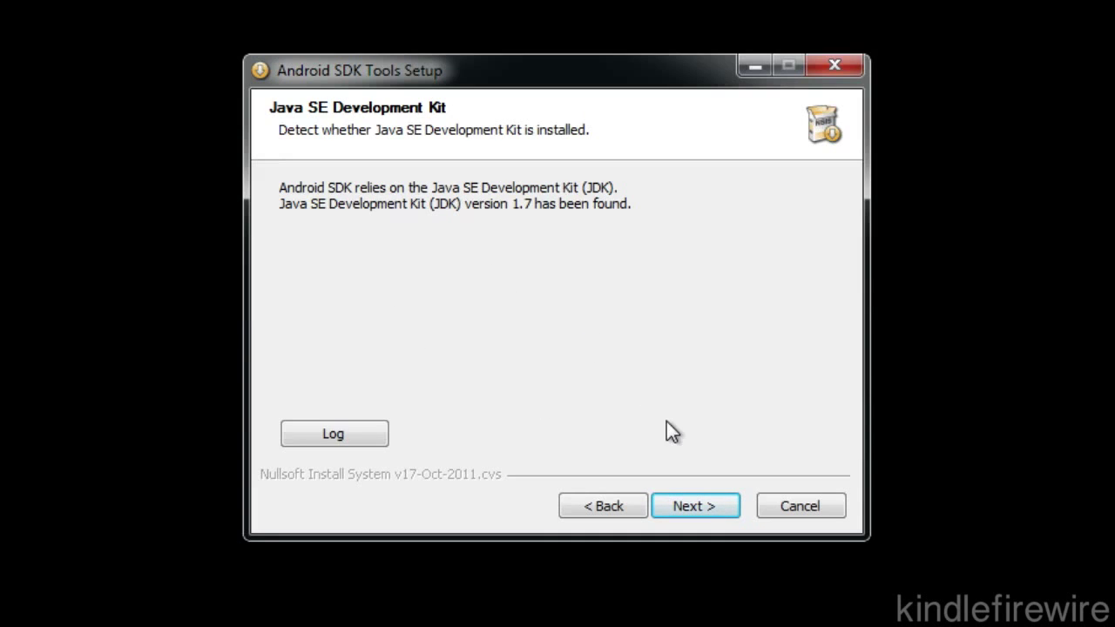
left_click(702, 506)
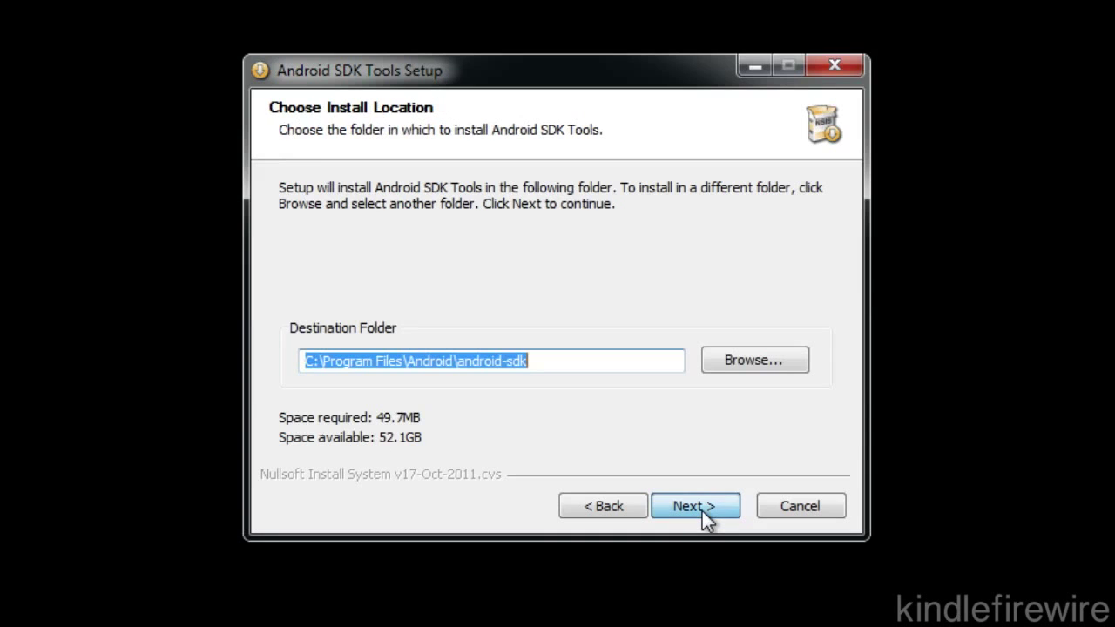
left_click(460, 370)
left_click_drag(456, 362, 640, 357)
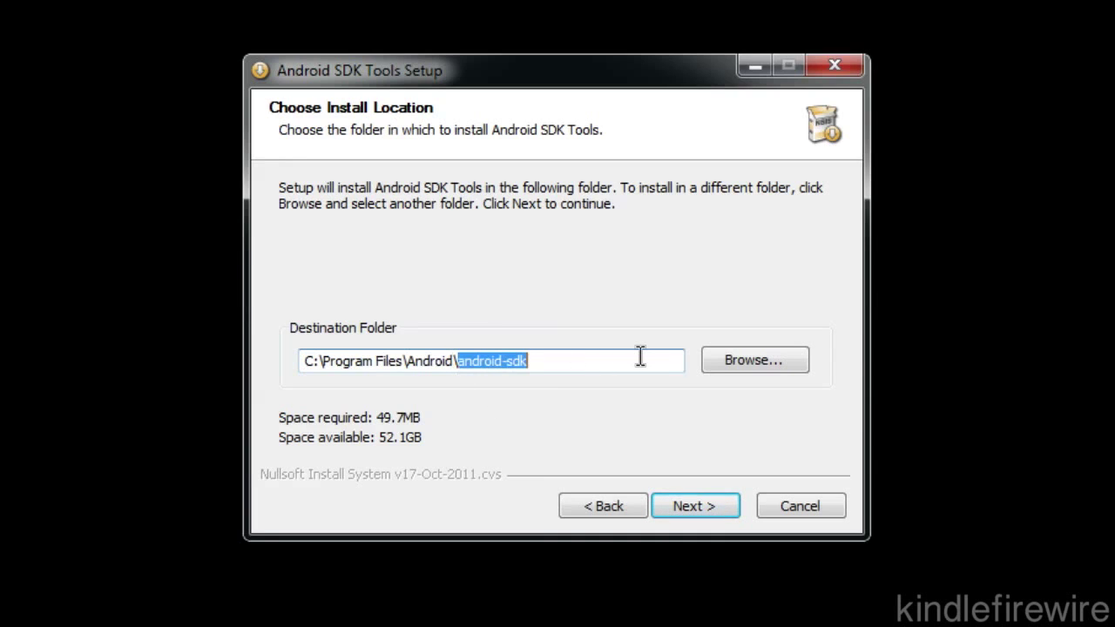
key("BackSpace")
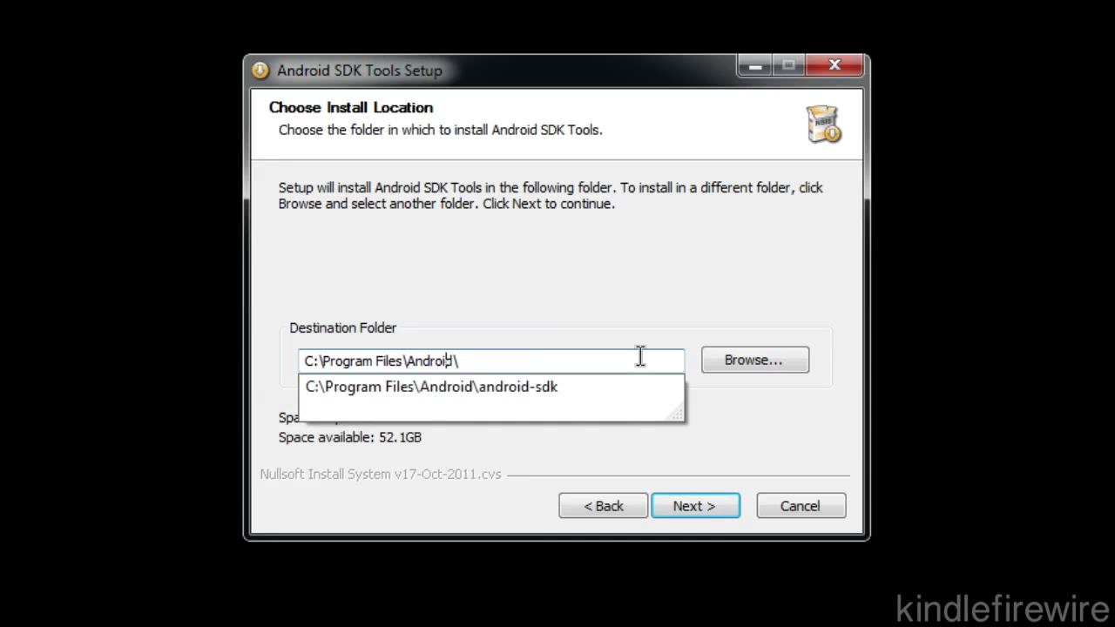
key("BackSpace")
key("BackSpace")
key("BackSpace")
key("BackSpace")
key("BackSpace")
key("BackSpace")
key("BackSpace")
key("BackSpace")
key("BackSpace")
key("BackSpace")
key("BackSpace")
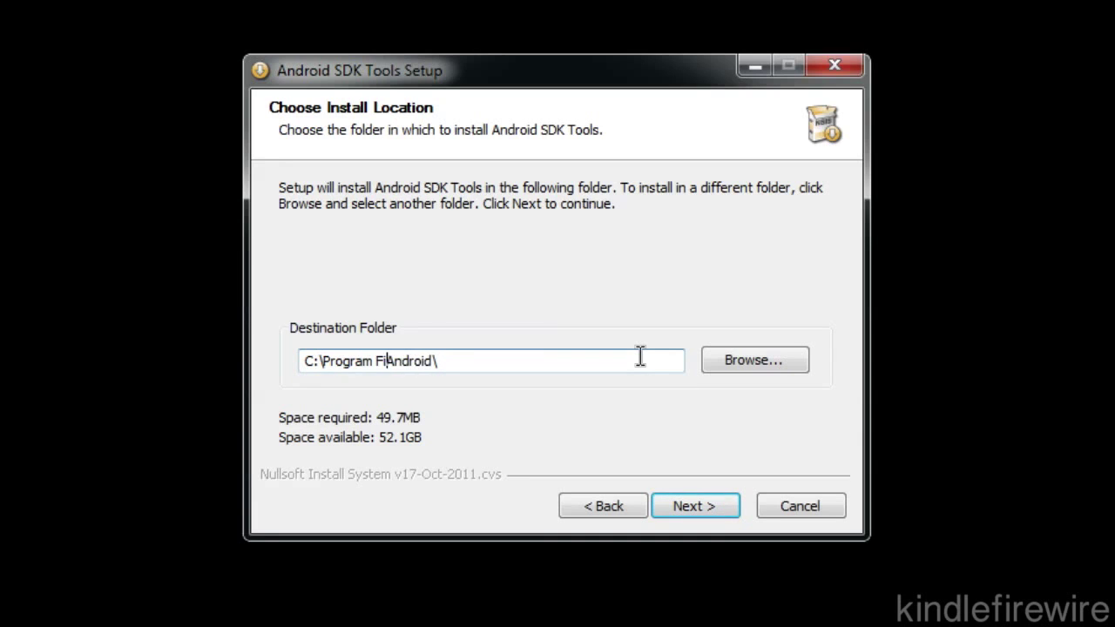
key("BackSpace")
key("BackSpace")
key("BackSpace")
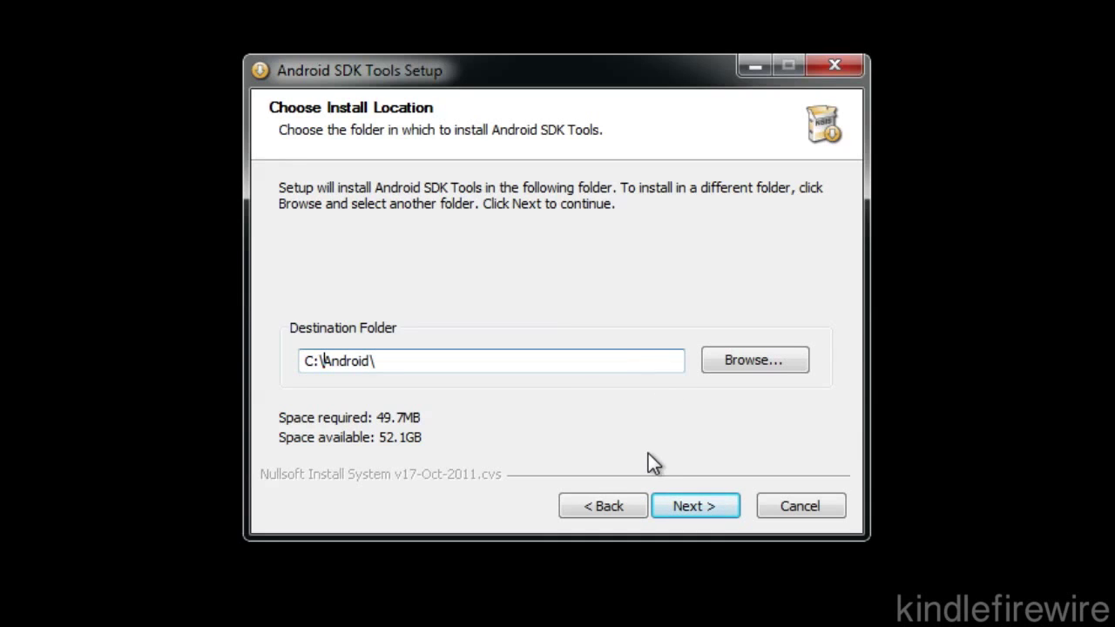
left_click(699, 511)
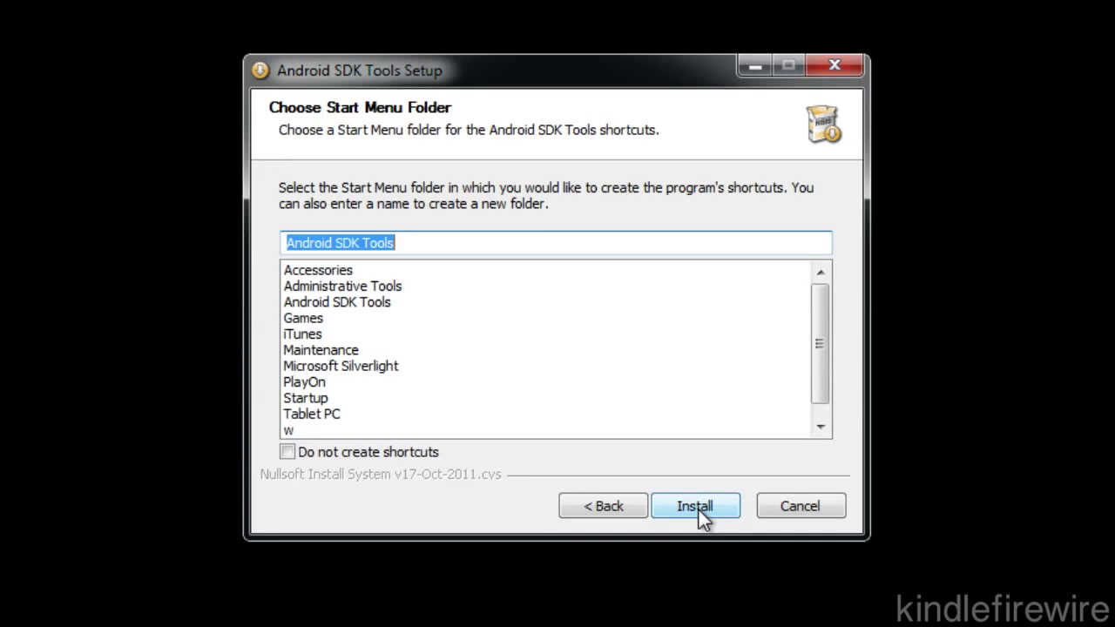
Install Android SDK Tools with the default Start Menu folder and finish the setup with SDK Manager set to start
left_click(698, 509)
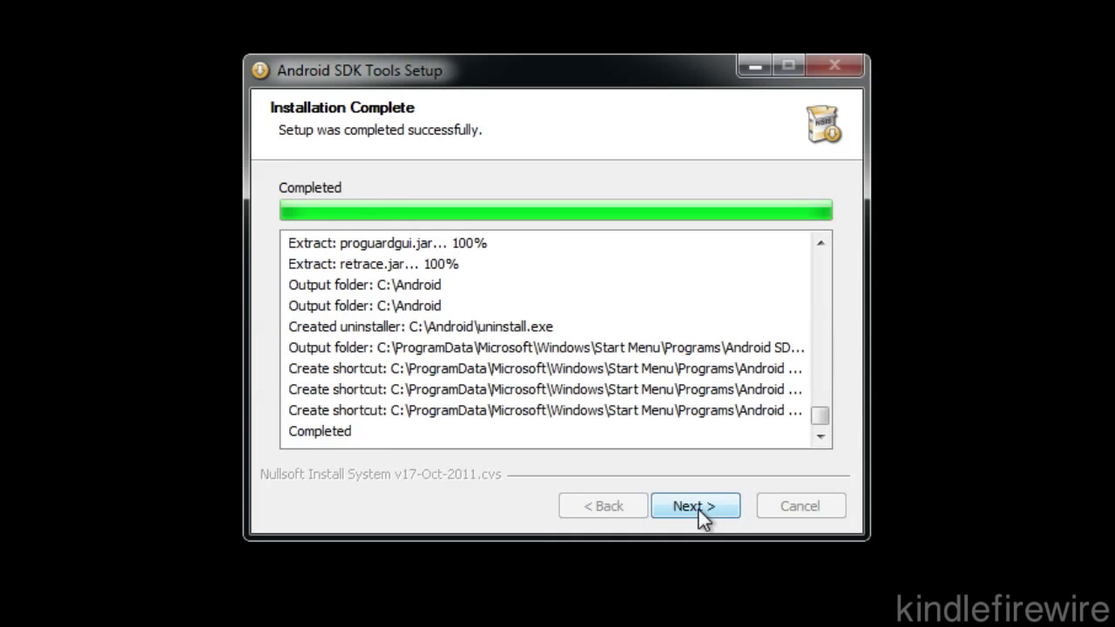
left_click(698, 507)
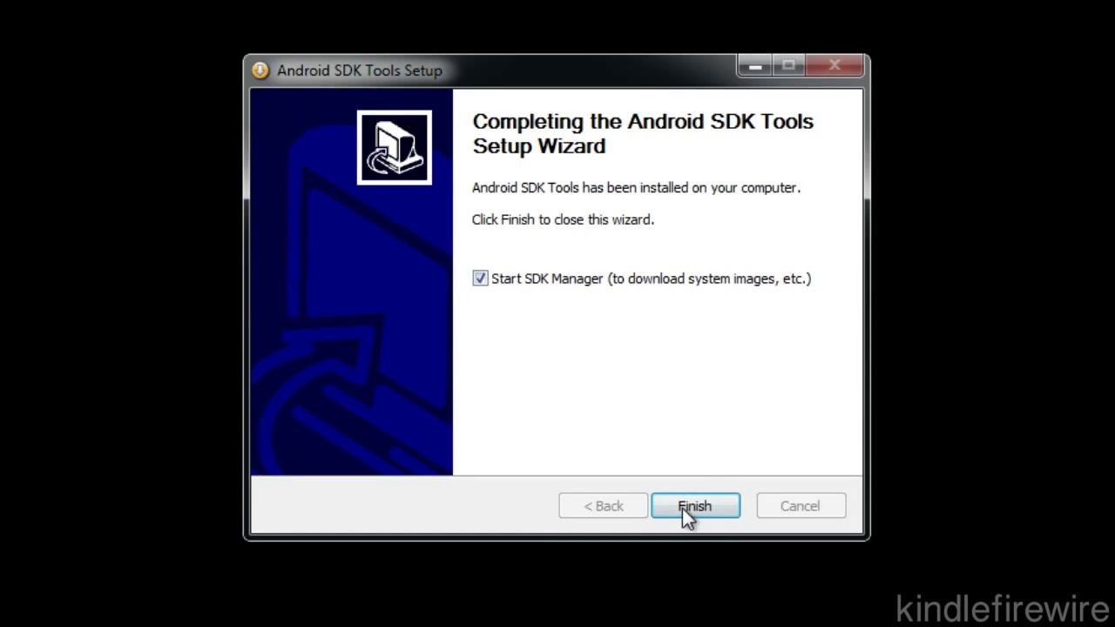
left_click(684, 510)
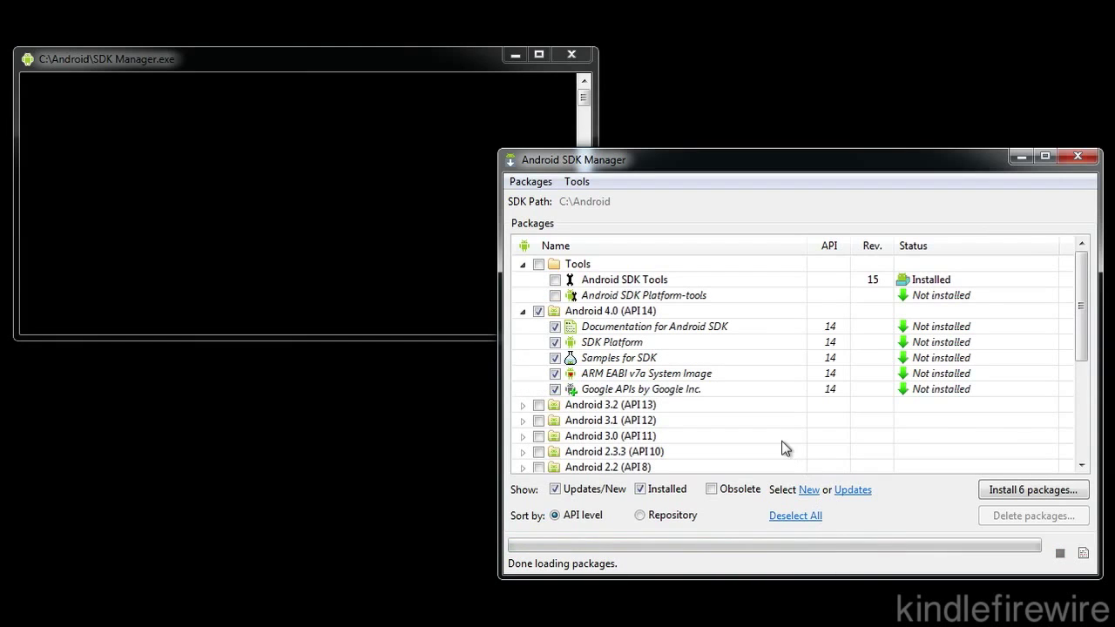
Deselect the Android 4.0 (API 14) packages and select Android 2.3.3 (API 10), keeping the Google USB Driver package selected
left_click(538, 312)
scroll(540, 349, "down", 4)
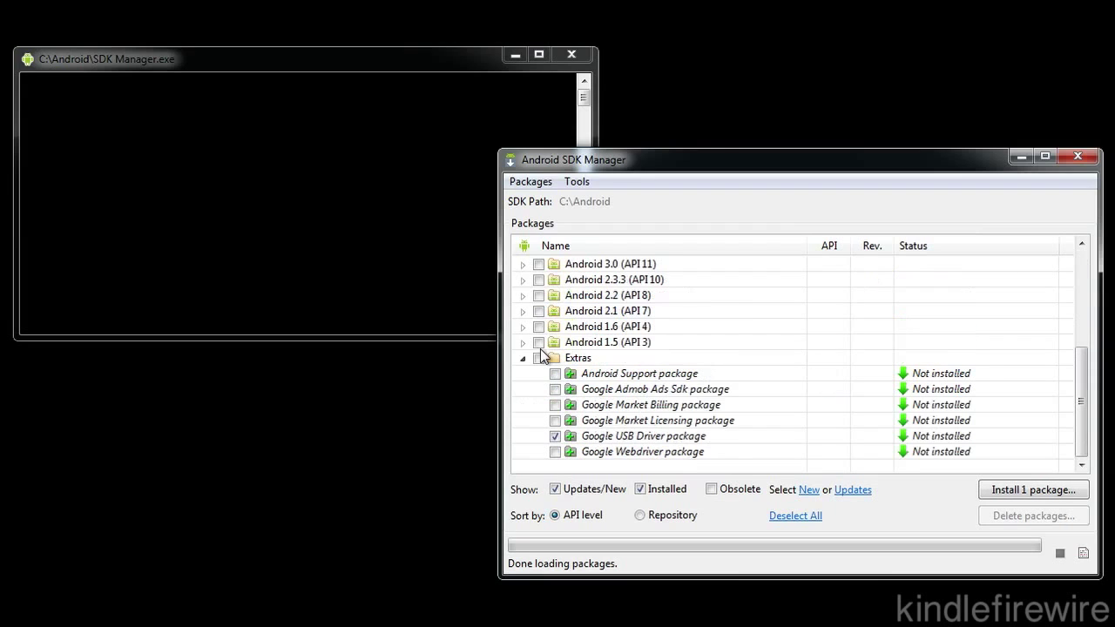
left_click(538, 279)
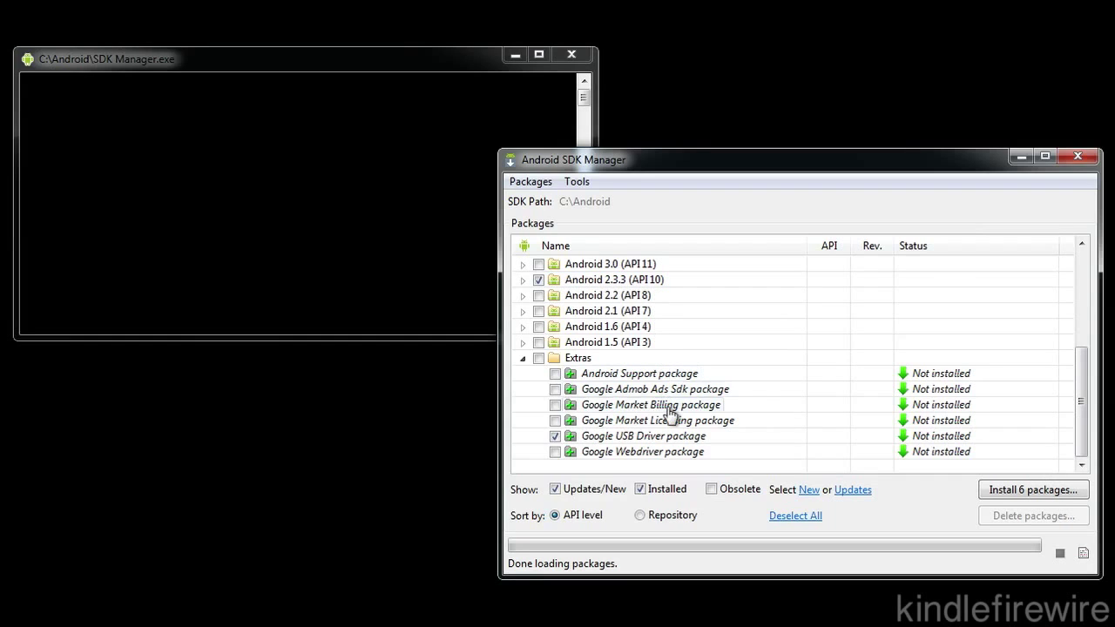
left_click(592, 440)
Install the packages already marked as accepted and agree to restart ADB, closing the log at the end
left_click(1033, 490)
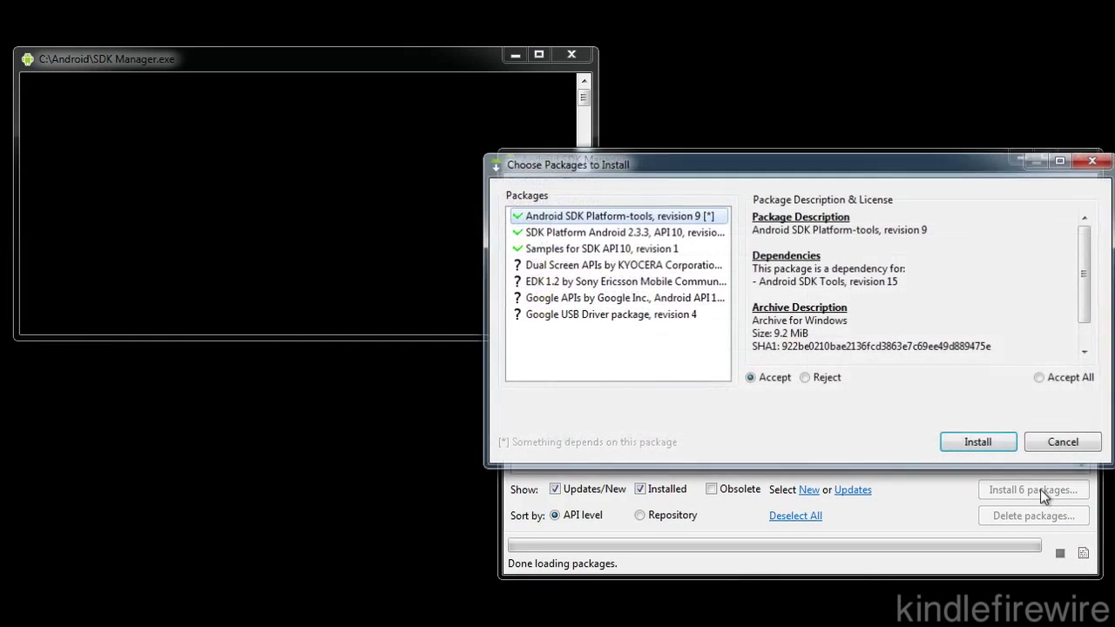
left_click(956, 444)
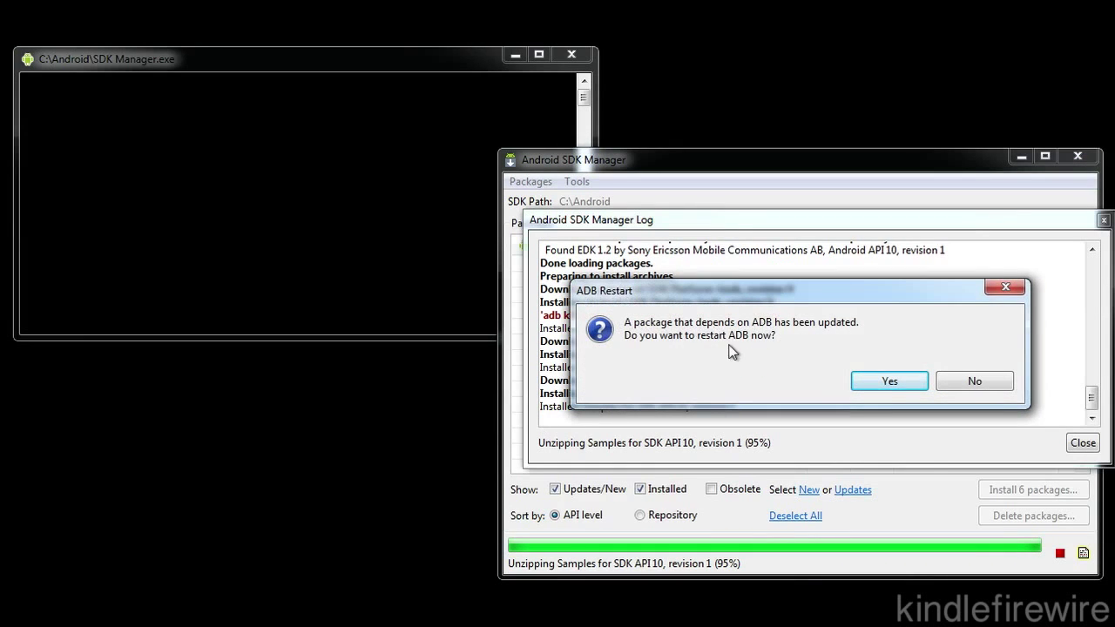
left_click(889, 381)
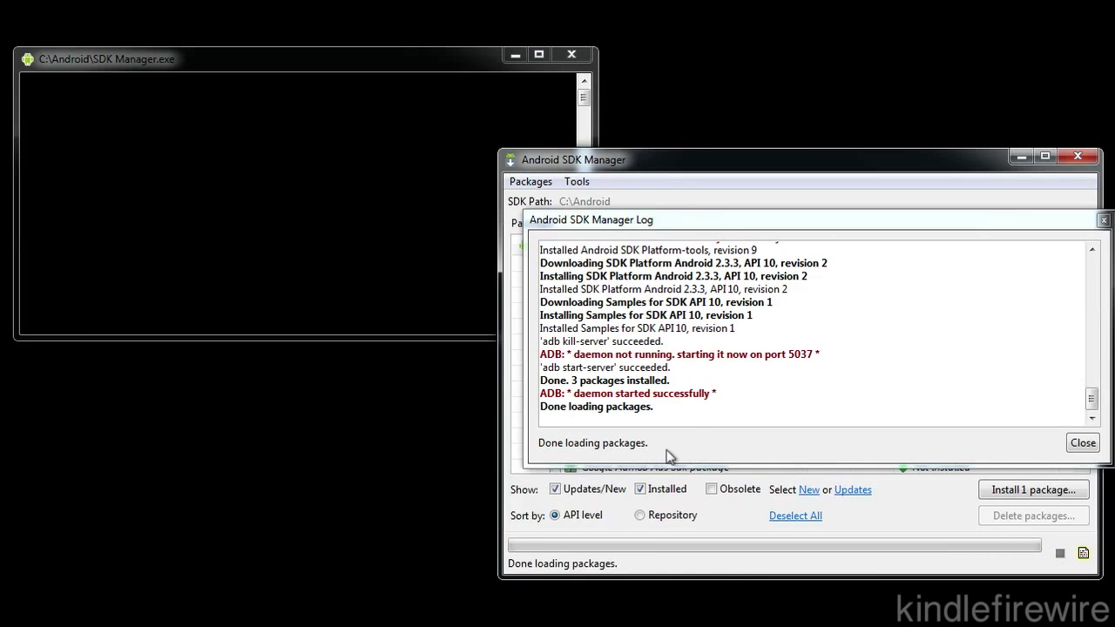
left_click(1094, 444)
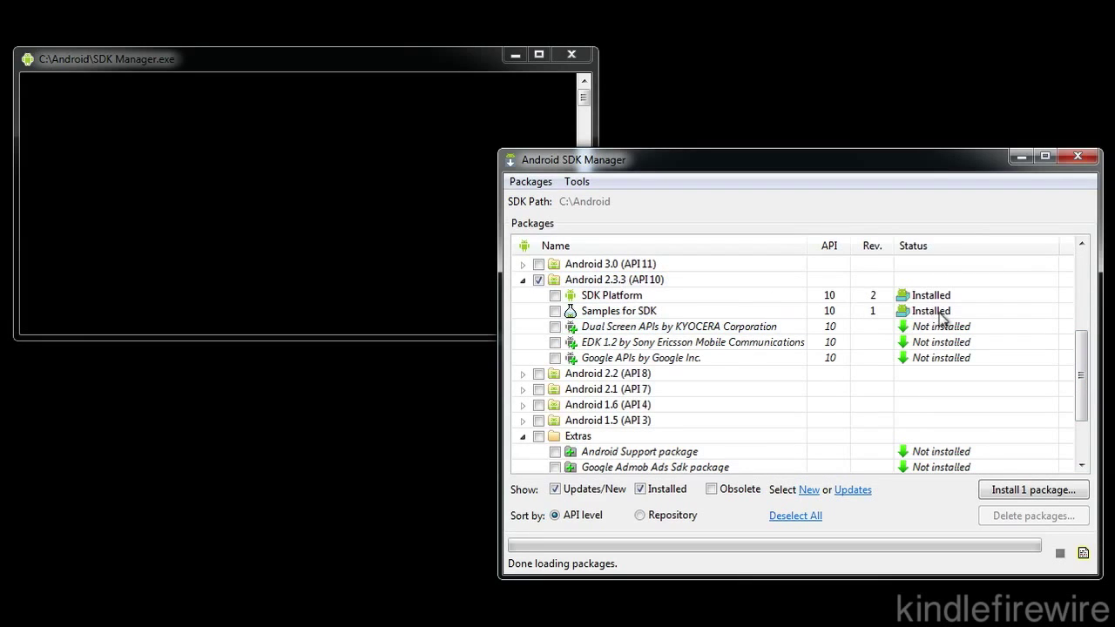
Accept the licence for the Google USB Driver package, revision 4, and install it
left_click_drag(1086, 386, 1087, 436)
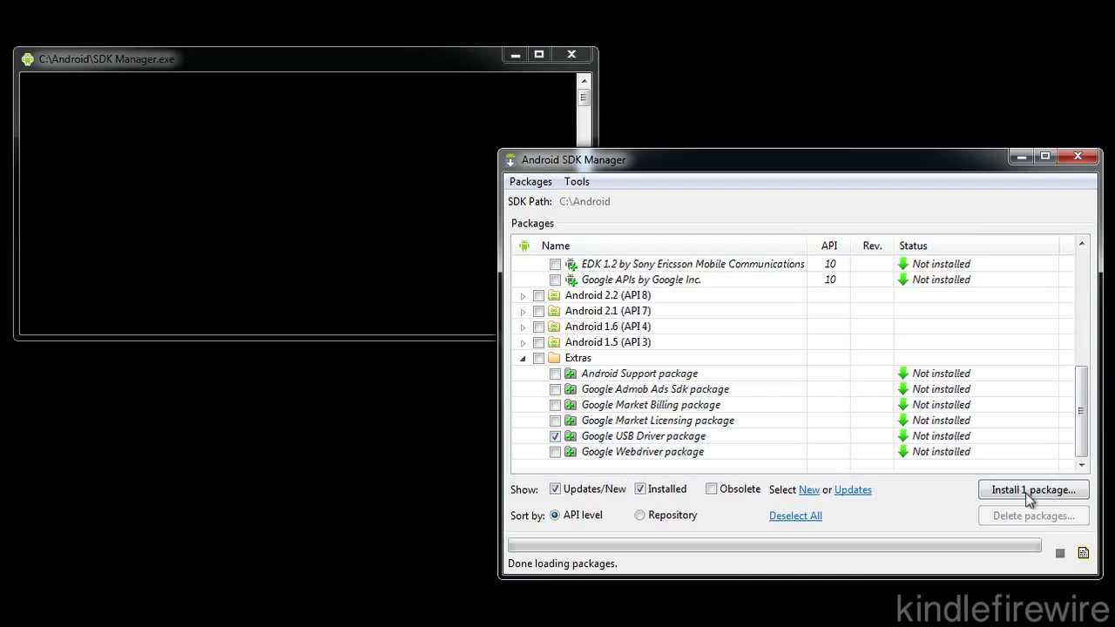
left_click(1049, 494)
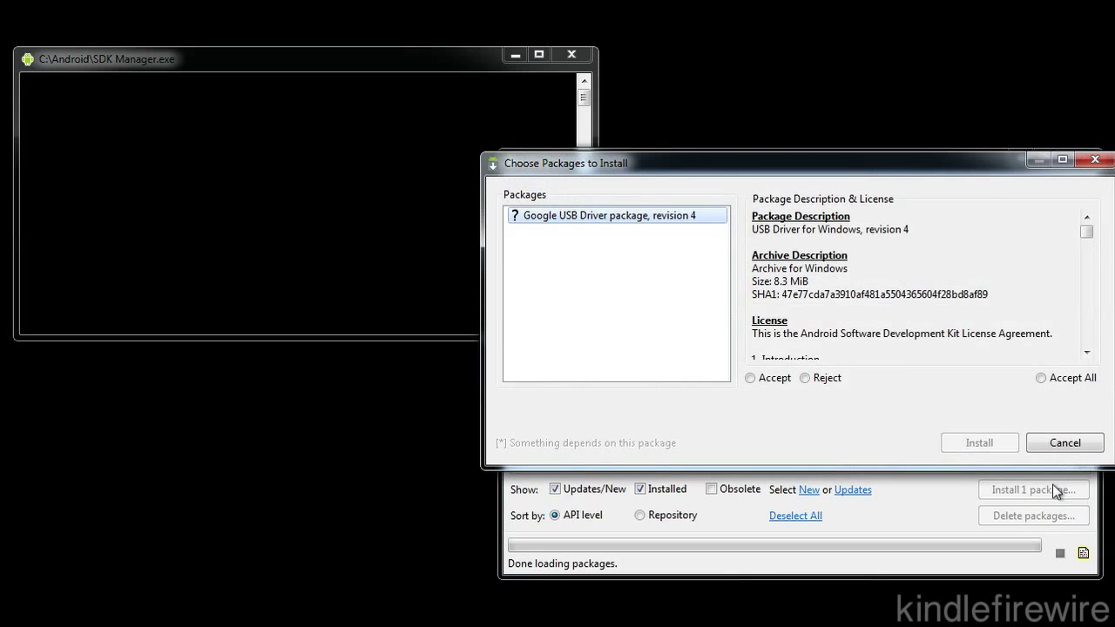
left_click(751, 378)
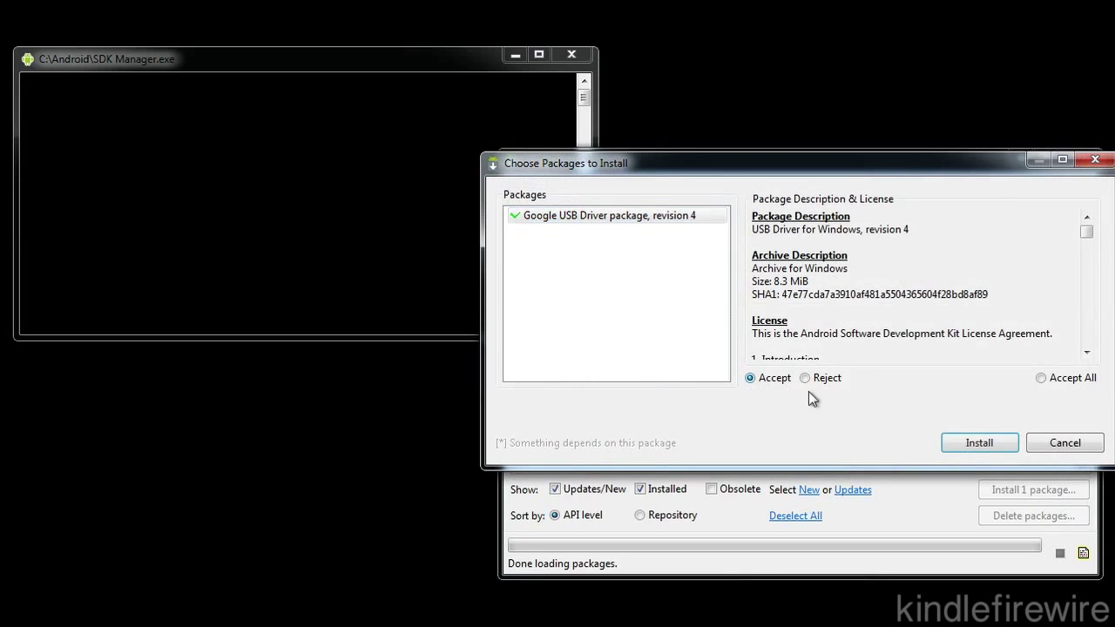
left_click(978, 443)
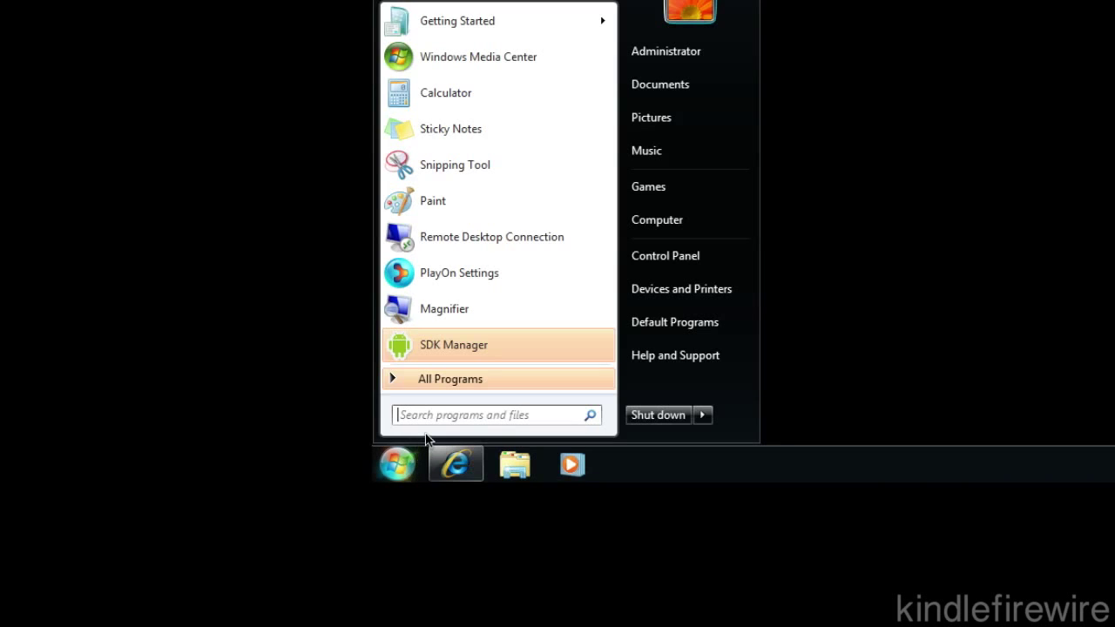
Browse to the folder C:\Android\extras\google\usb_driver in Windows Explorer
type("c:\\")
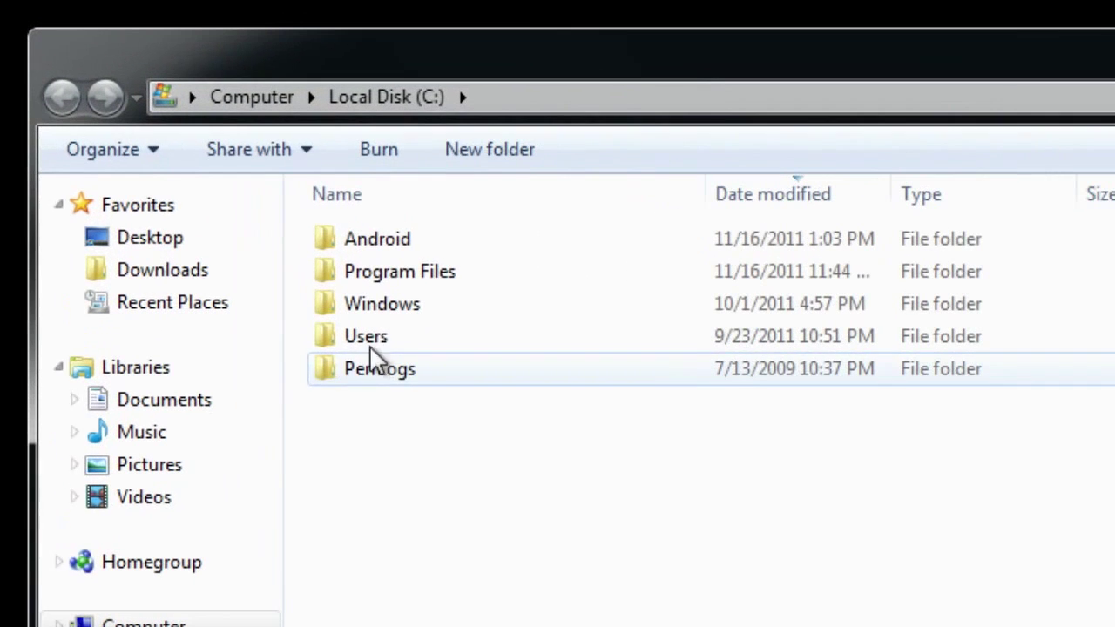
double_click(416, 248)
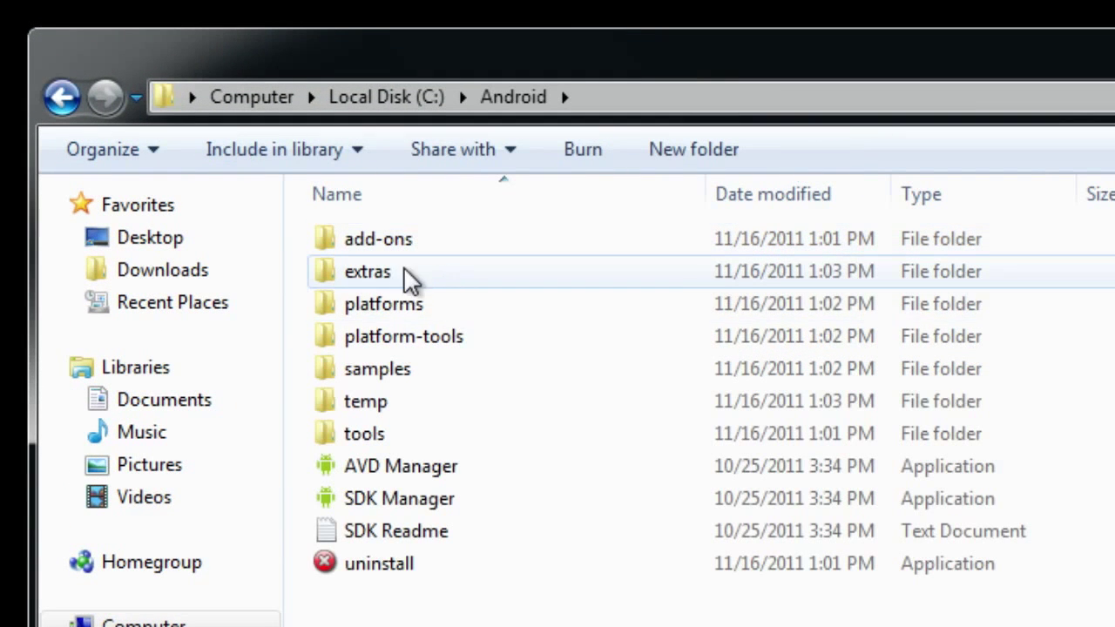
double_click(401, 275)
double_click(399, 242)
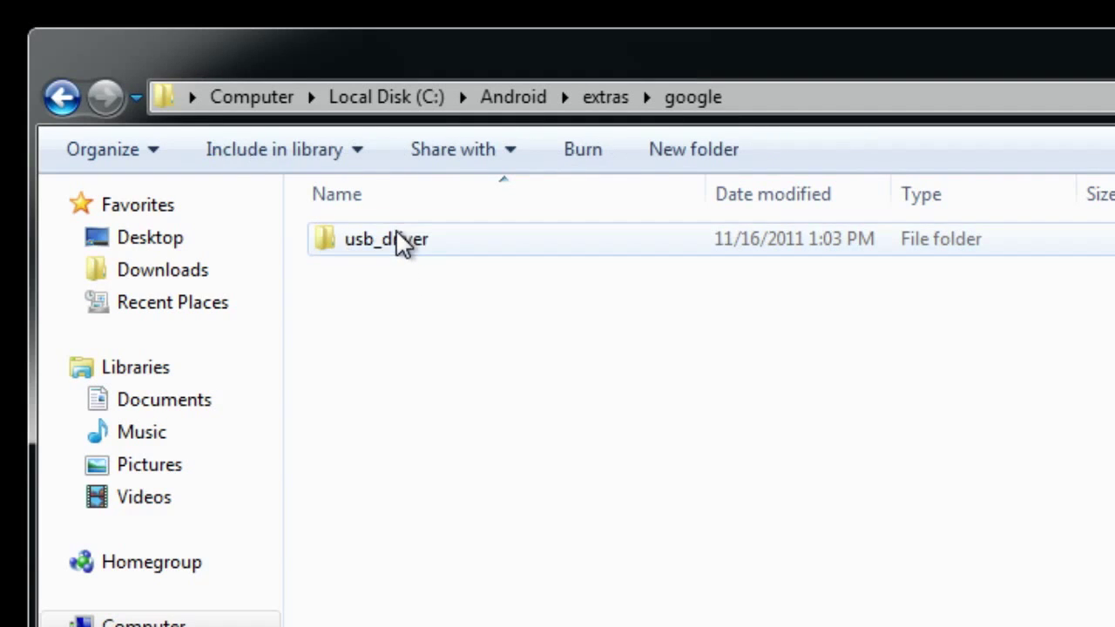
double_click(446, 253)
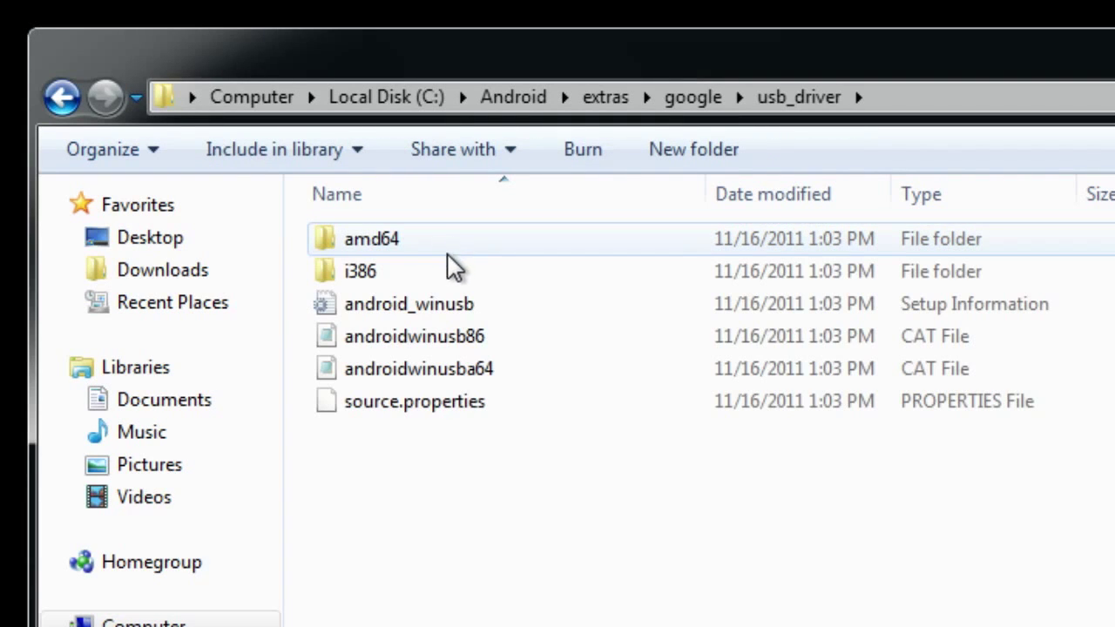
Open the android_winusb setup information file with Notepad
left_click(450, 307)
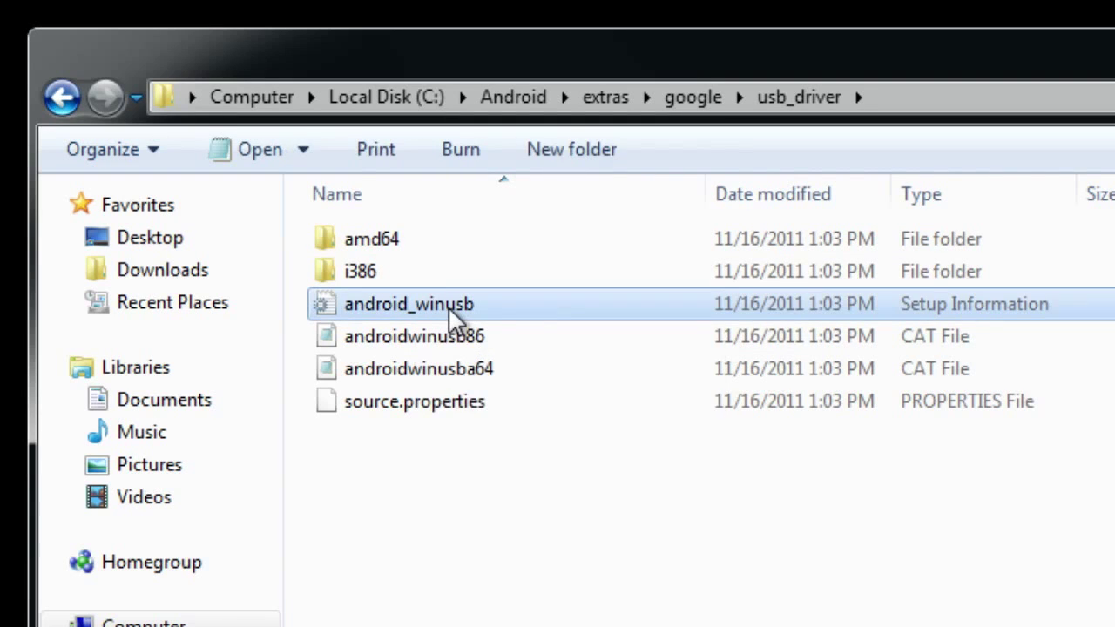
right_click(449, 310)
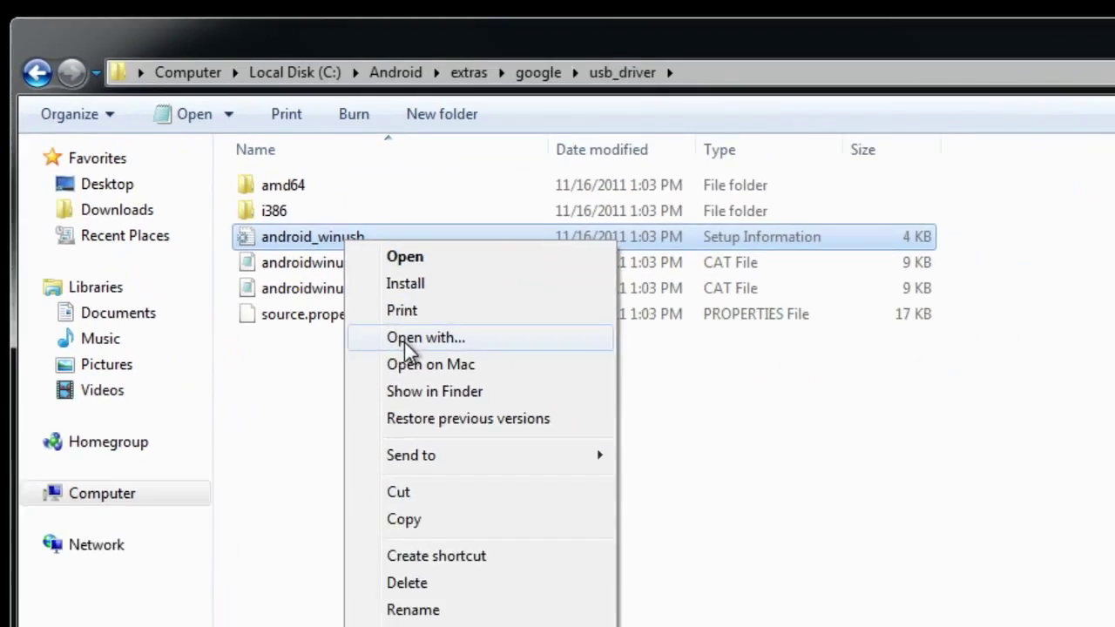
left_click(532, 430)
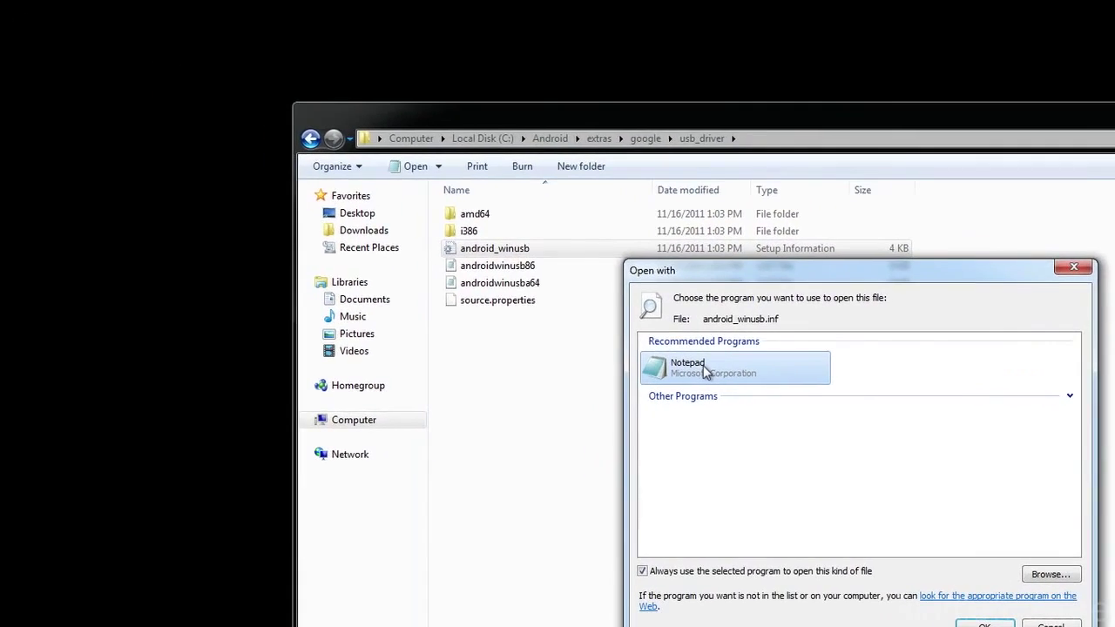
double_click(472, 318)
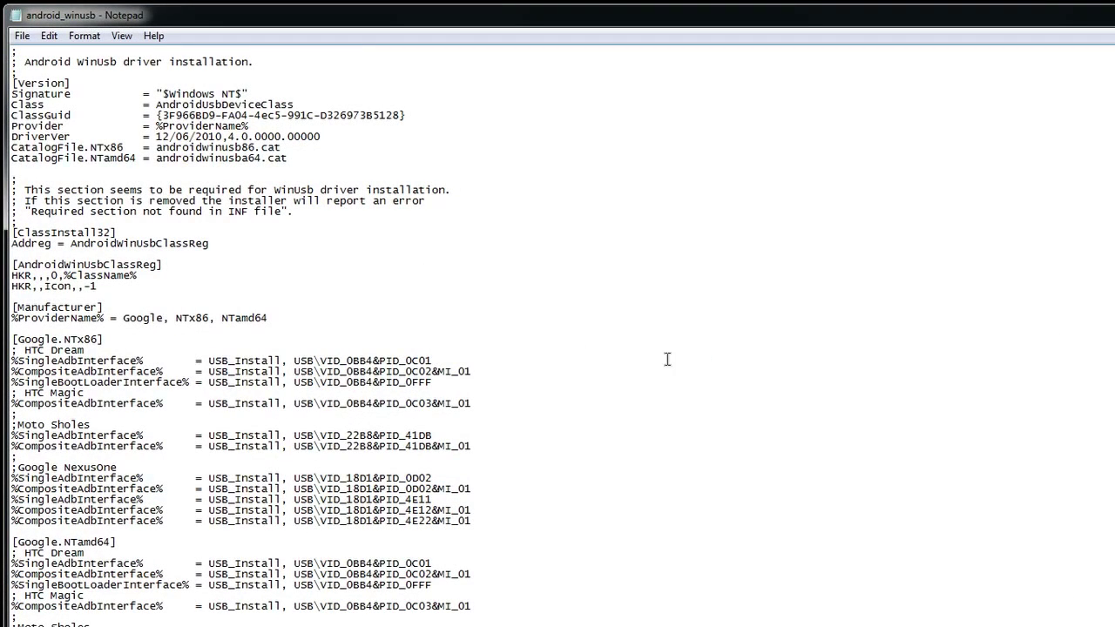
Add a ";Kindle Fire" entry under [Google.NTx86] with SingleAdbInterface for USB\VID_1949&PID_0006 and CompositeAdbInterface for USB\VID_1949&PID_0006&MI_01, both using USB_Install
left_click_drag(120, 340, 5, 340)
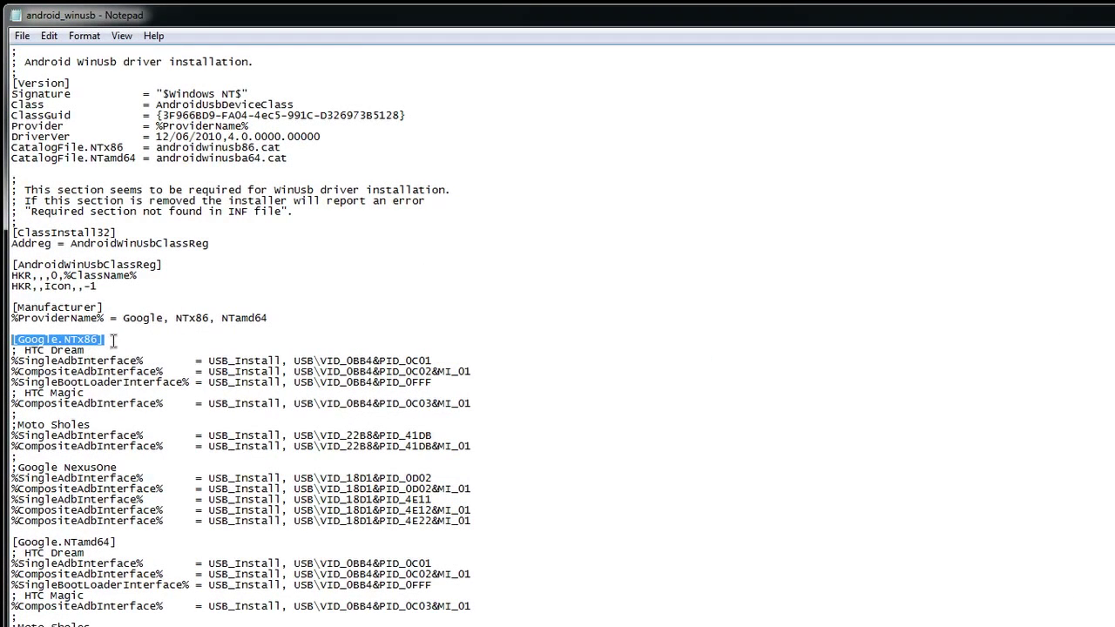
left_click_drag(118, 542, 2, 541)
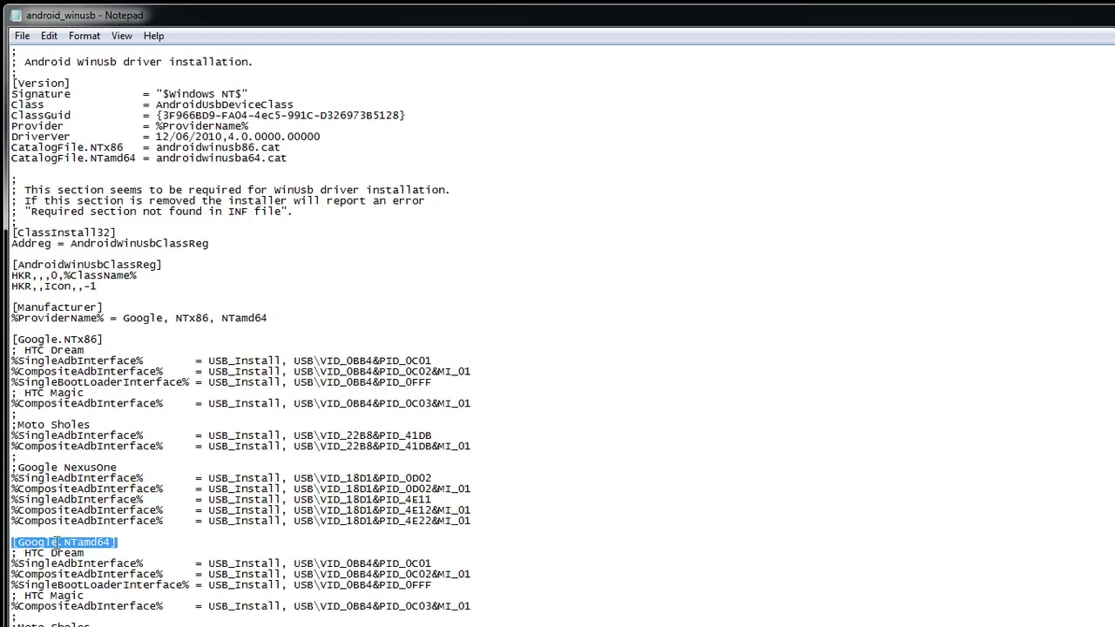
left_click(133, 338)
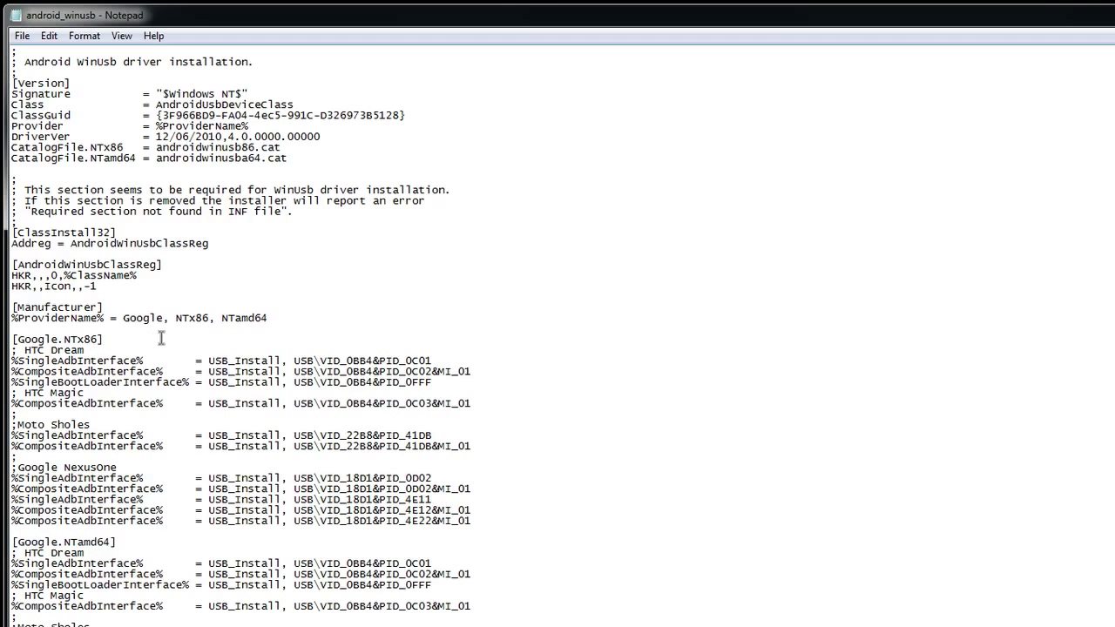
key("Return")
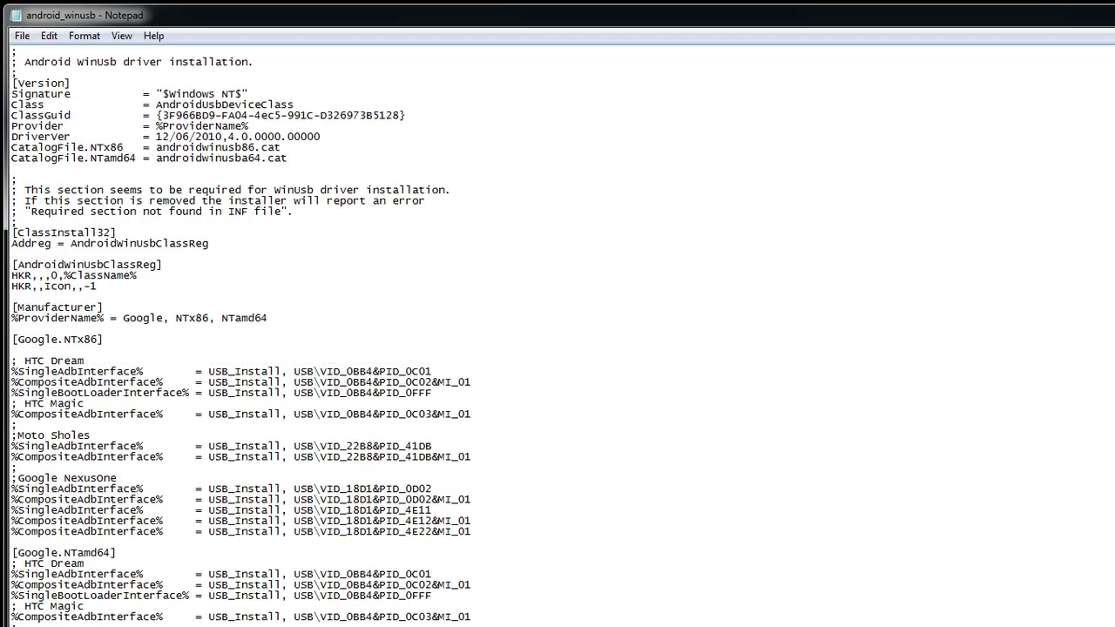
type(";Kindle Fire %SingleAdbInterface% = USB_Install, USB\\VID_1949&PID_0006 %CompositeAdbInterface% = USB_Install, USB\\VID_1949&PID_0006&MI_01")
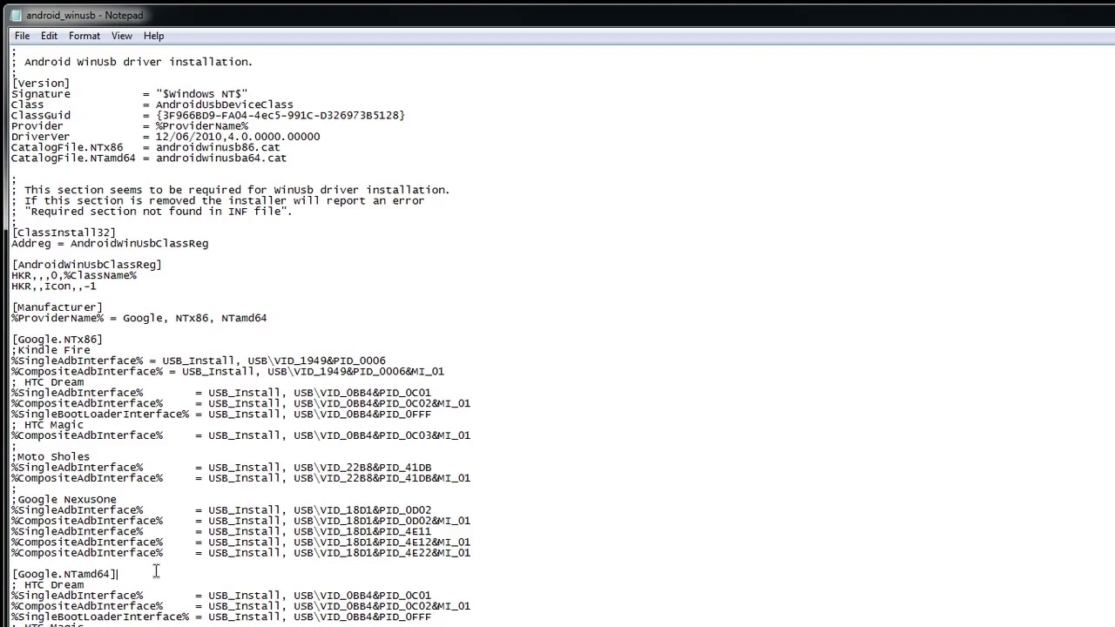
Add the same ";Kindle Fire" entry with VID_1949&PID_0006 lines under [Google.NTamd64] and save the android_winusb file
key("Return")
type(";Kindle Fire %SingleAdbInterface% = USB_Install, USB\\VID_1949&PID_0006 %CompositeAdbInterface% = USB_Install, USB\\VID_1949&PID_0006&MI_01")
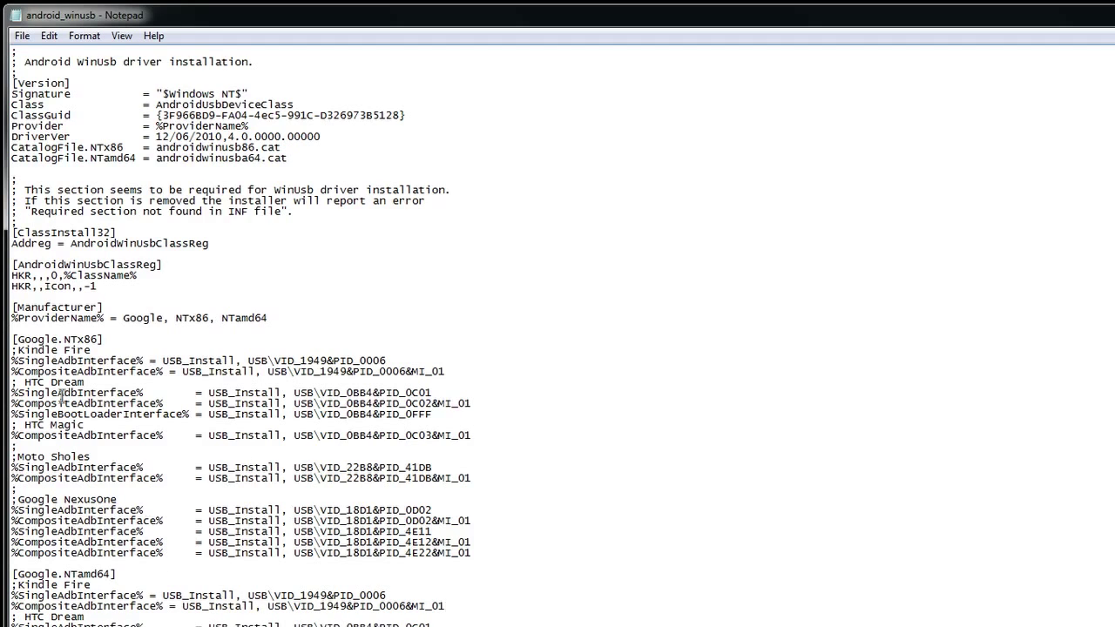
left_click(22, 35)
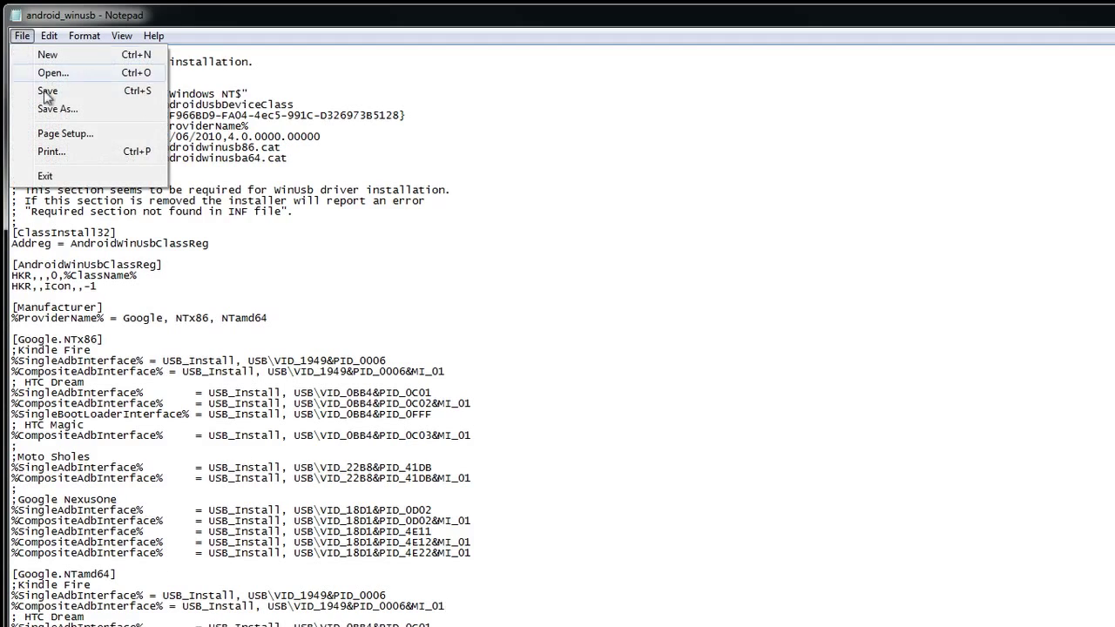
left_click(54, 90)
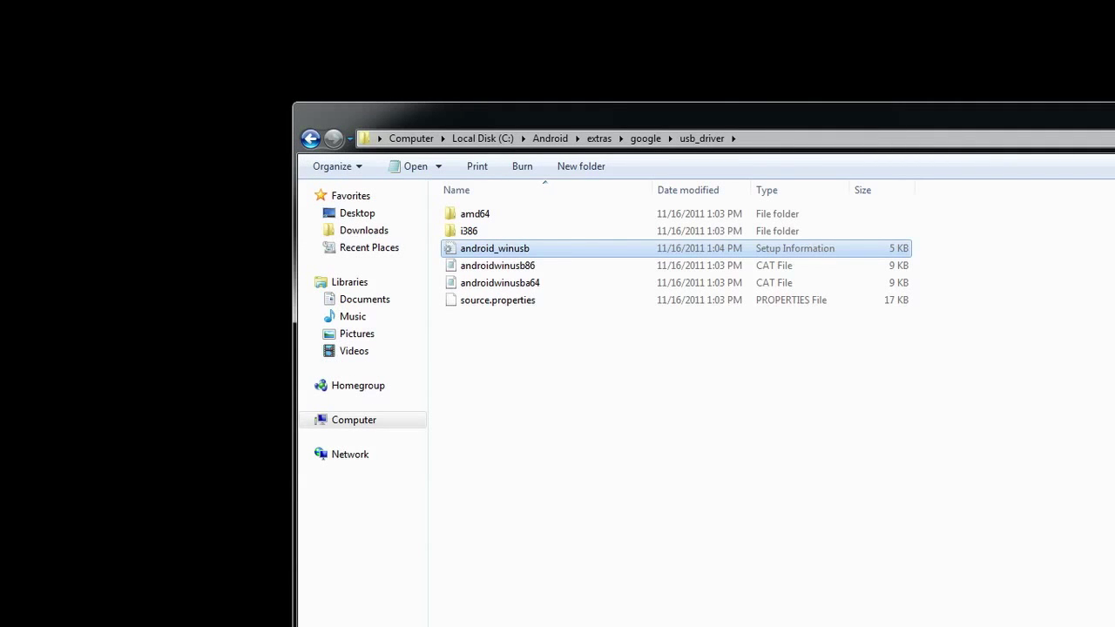
Go to the %USERPROFILE% folder in Windows Explorer
left_click(825, 142)
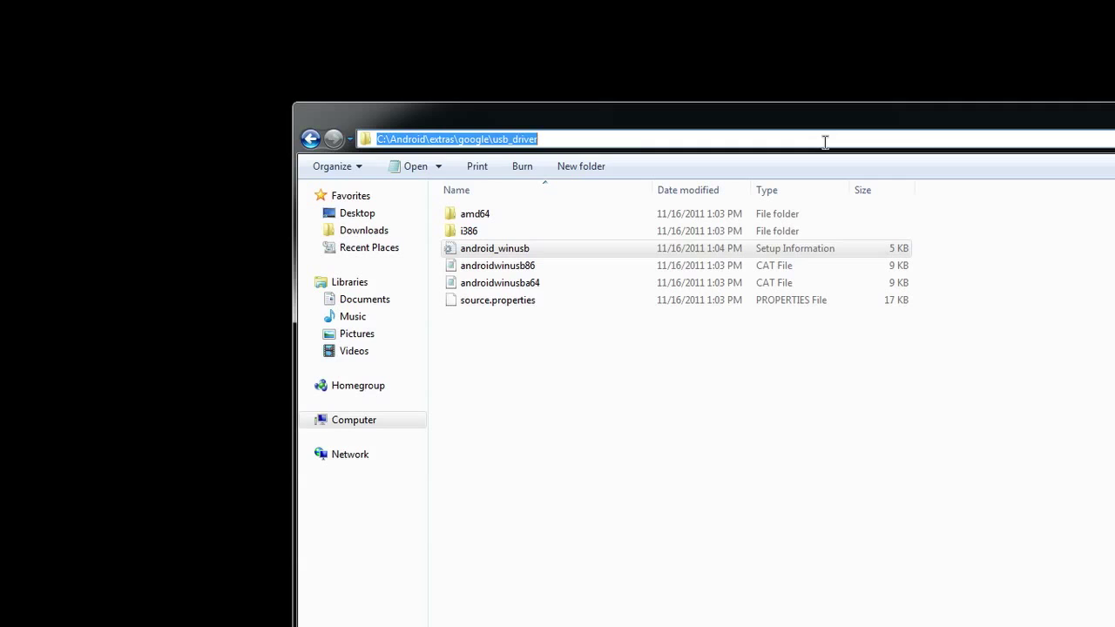
type("%USER")
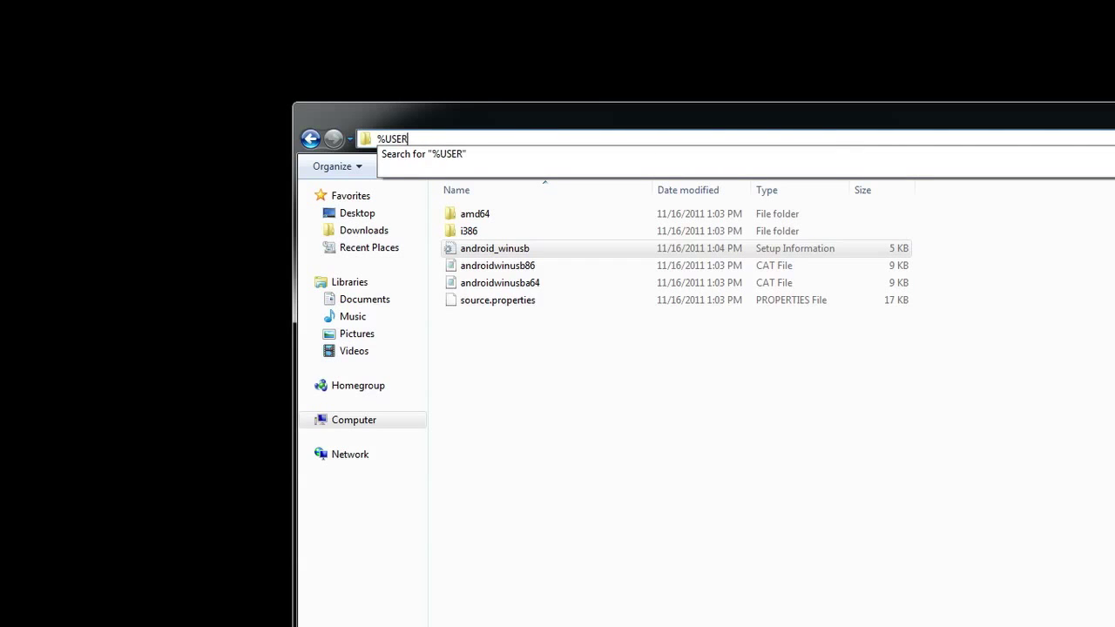
type("PROFILE%")
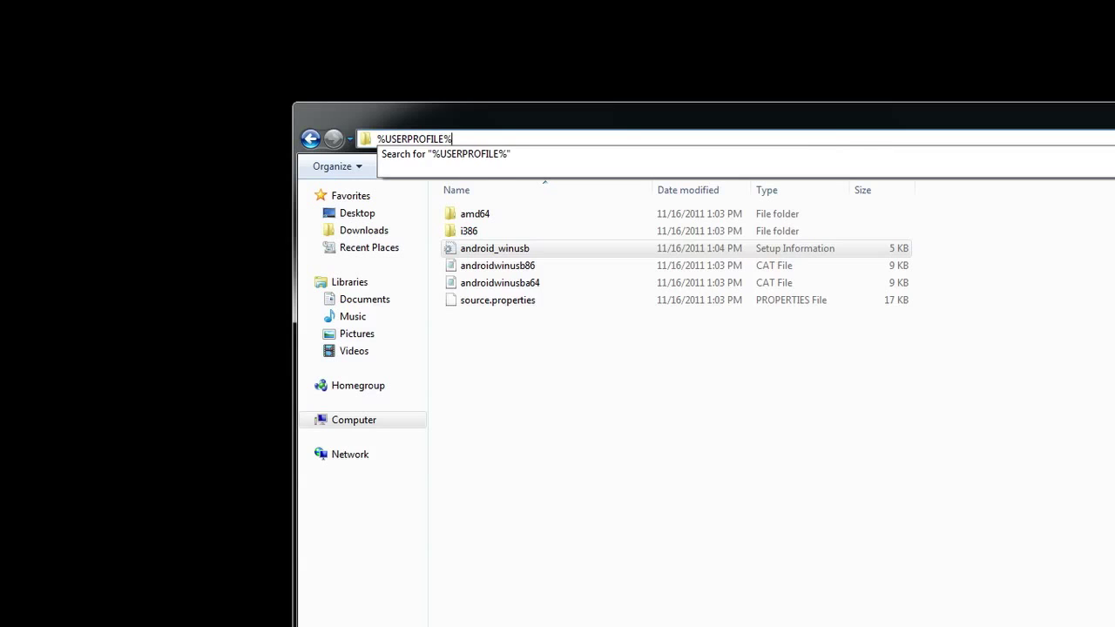
key("Return")
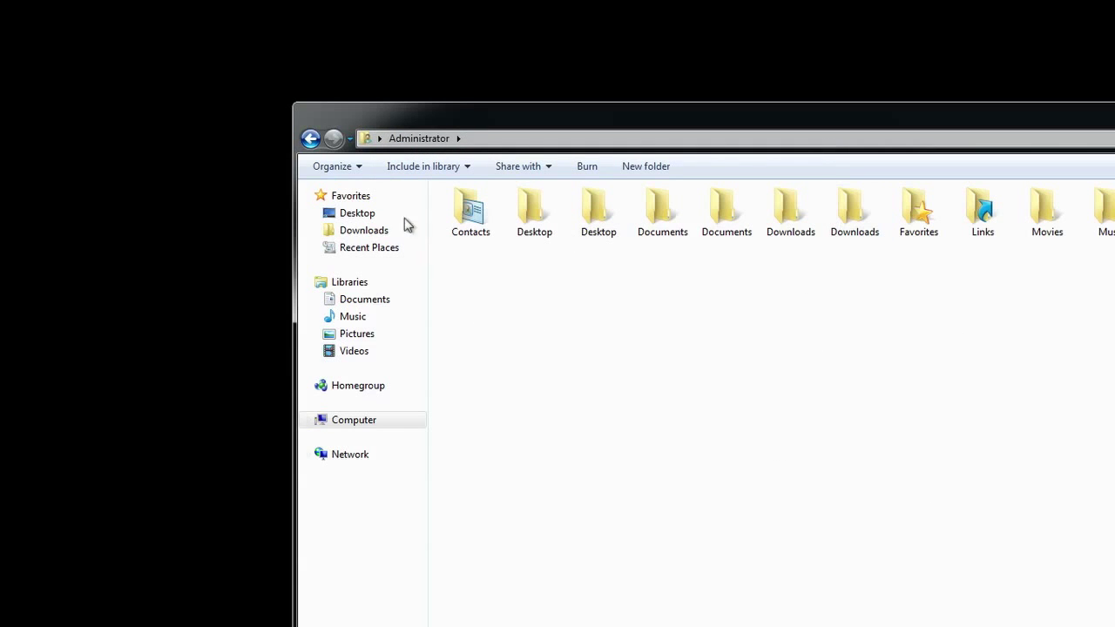
Set the folder options to show hidden files, folders, and drives, and apply the change
left_click(356, 168)
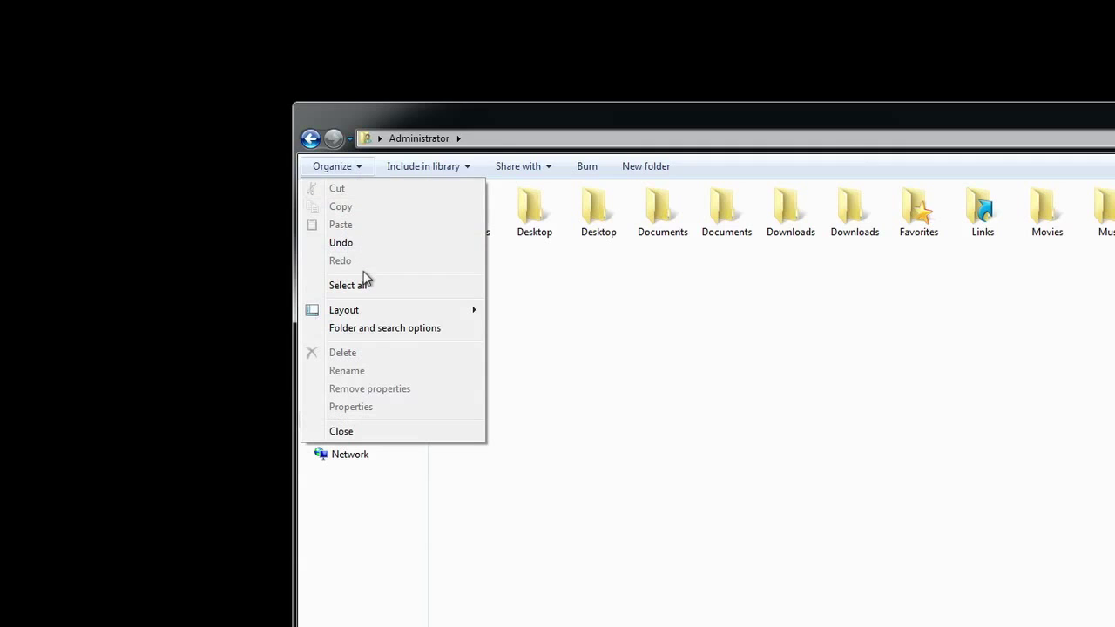
left_click(397, 328)
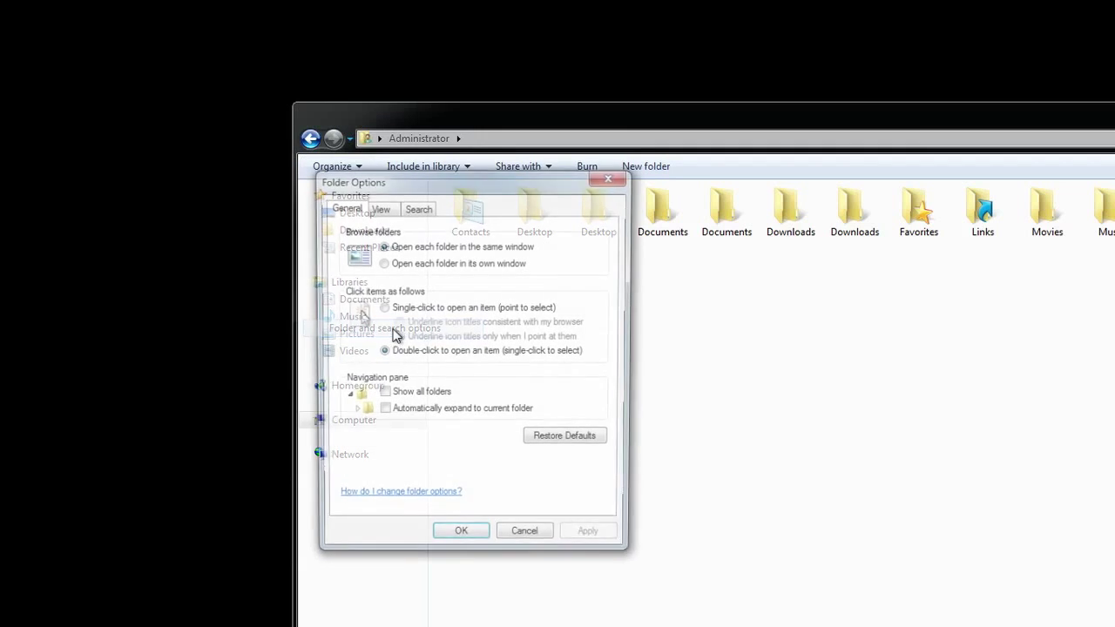
left_click(380, 207)
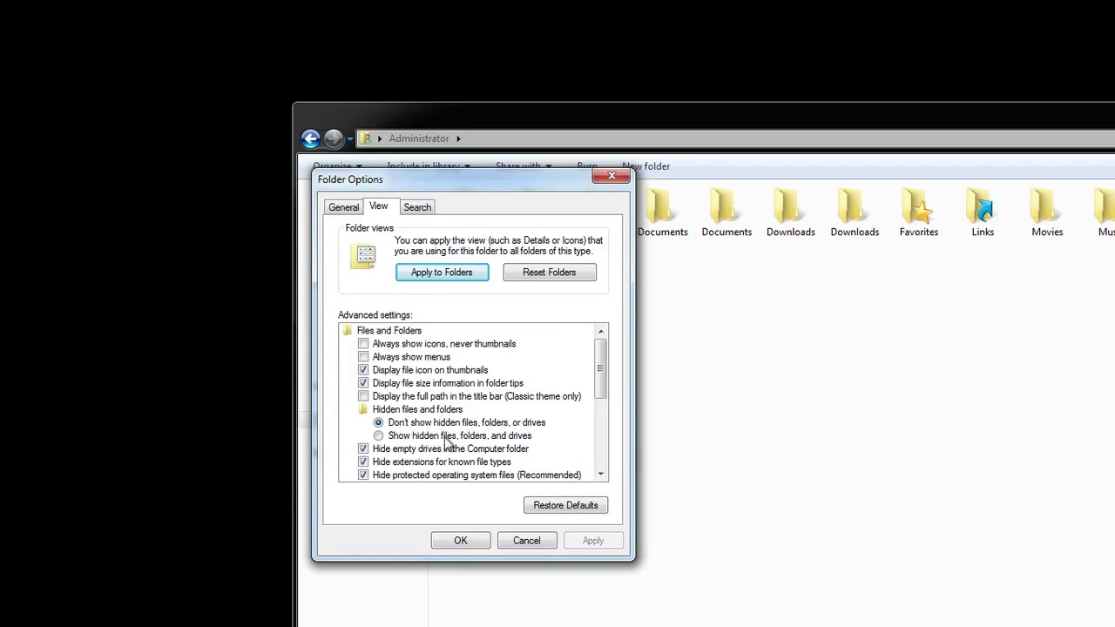
left_click(380, 435)
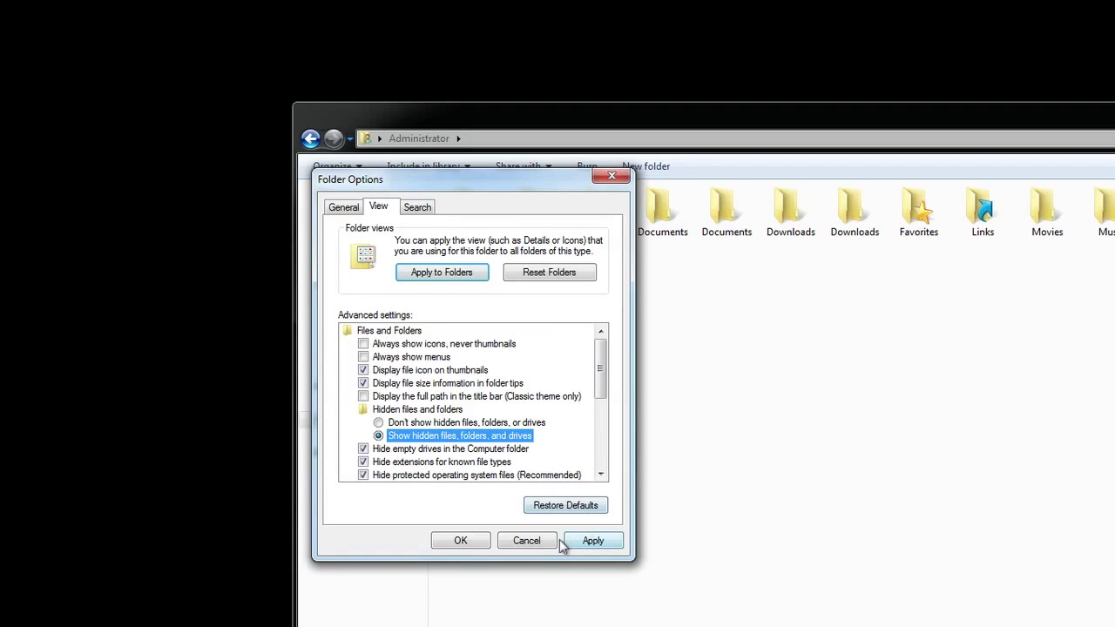
left_click(592, 541)
left_click(476, 540)
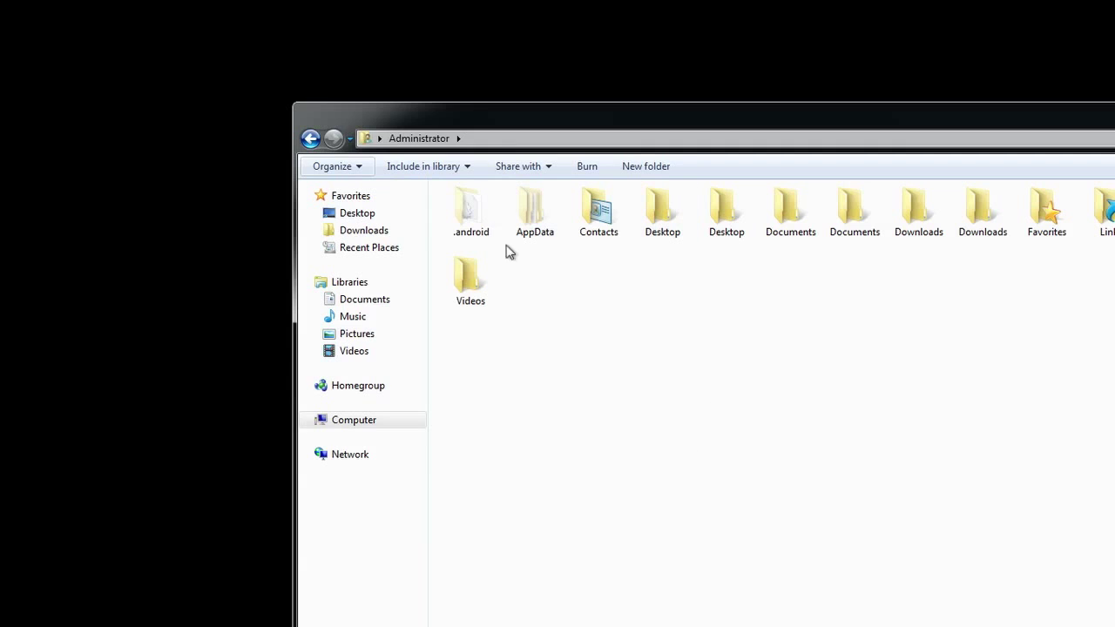
Open the hidden .android folder, examine the adb_usb configuration file's available actions, and return to the previous folders
double_click(465, 215)
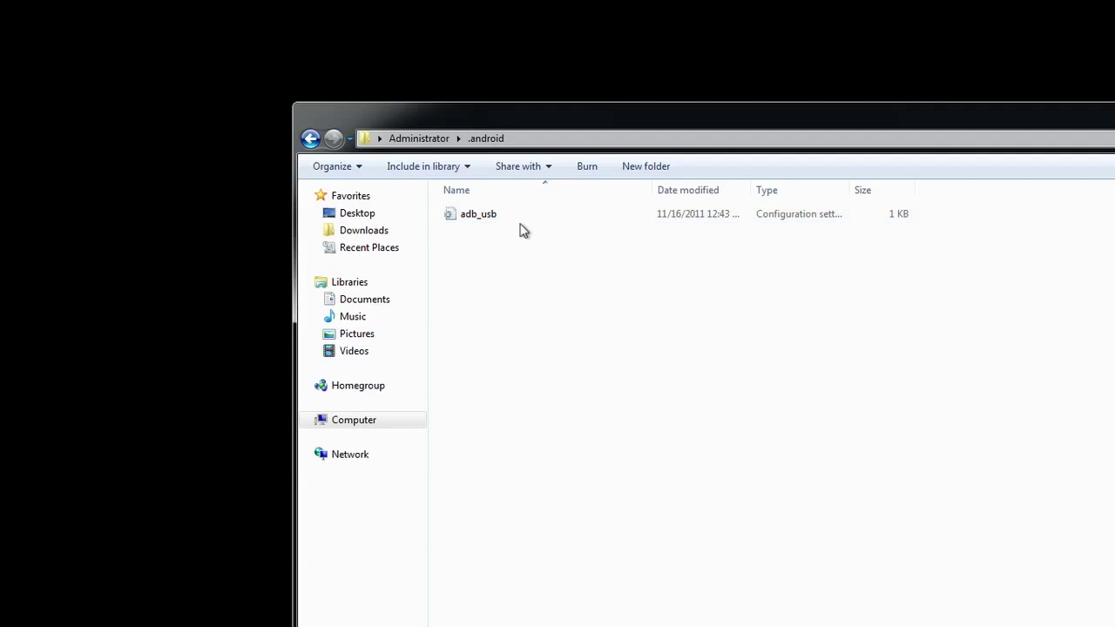
left_click(496, 219)
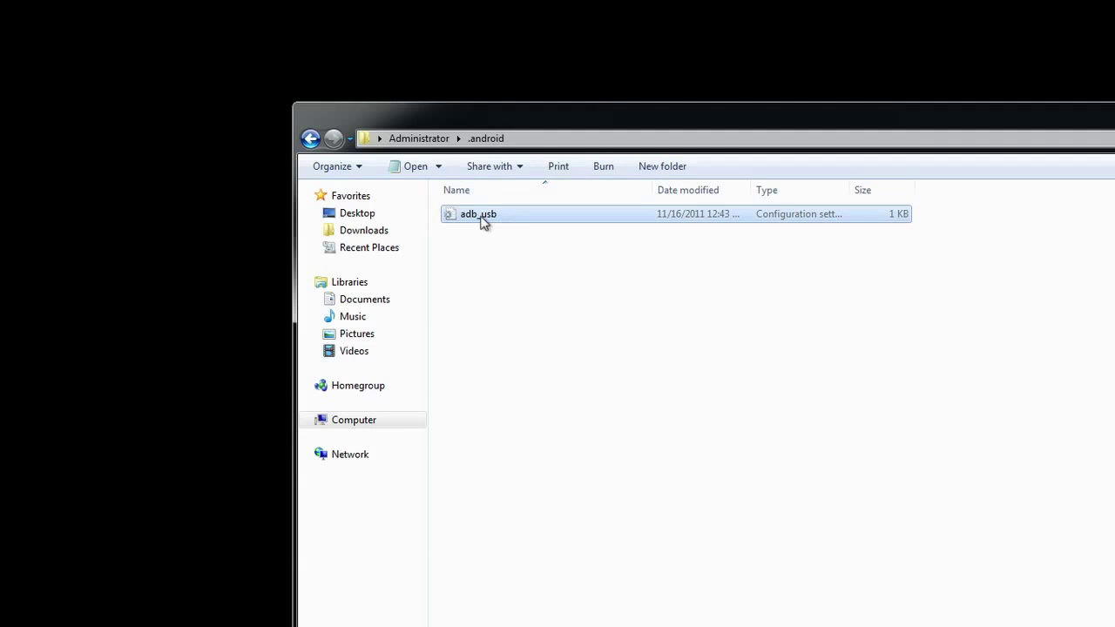
right_click(480, 223)
left_click(441, 253)
left_click(440, 254)
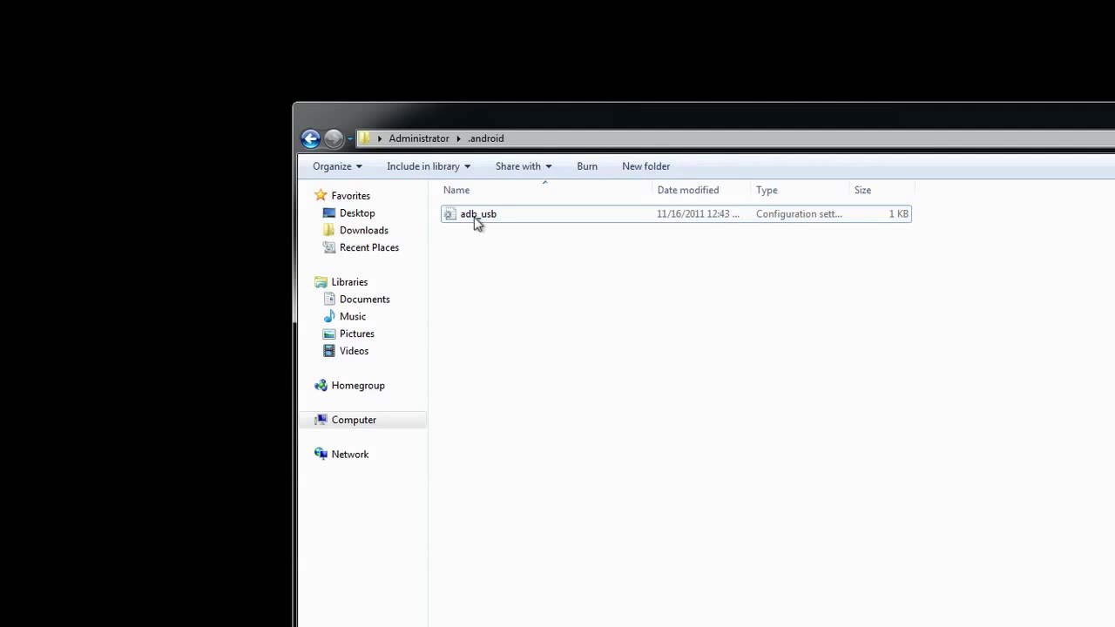
right_click(479, 218)
mouse_move(560, 280)
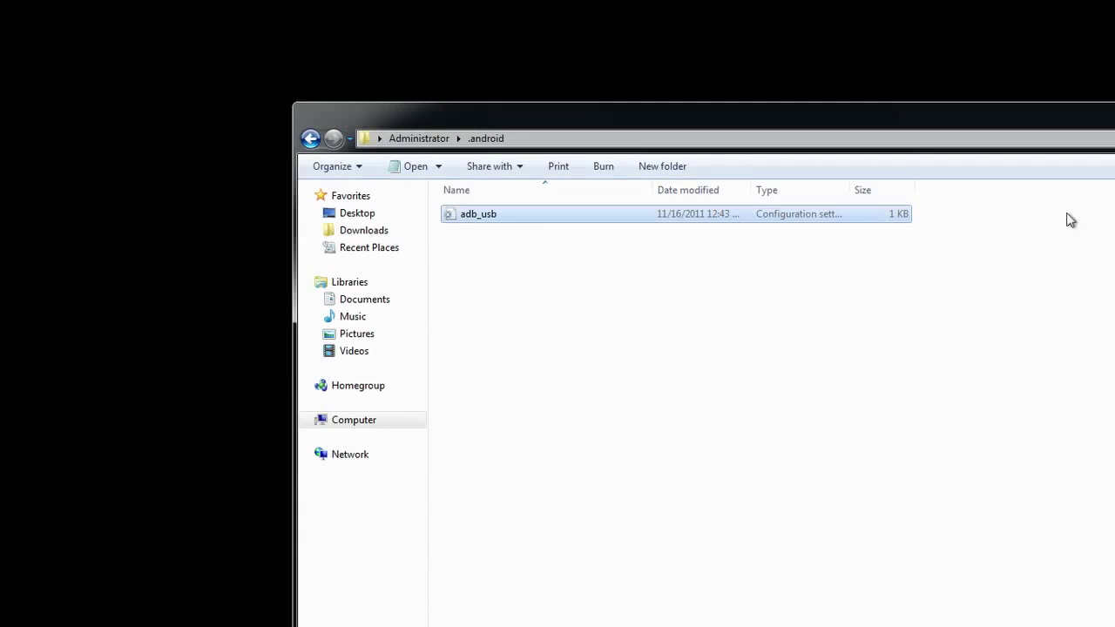
left_click(310, 139)
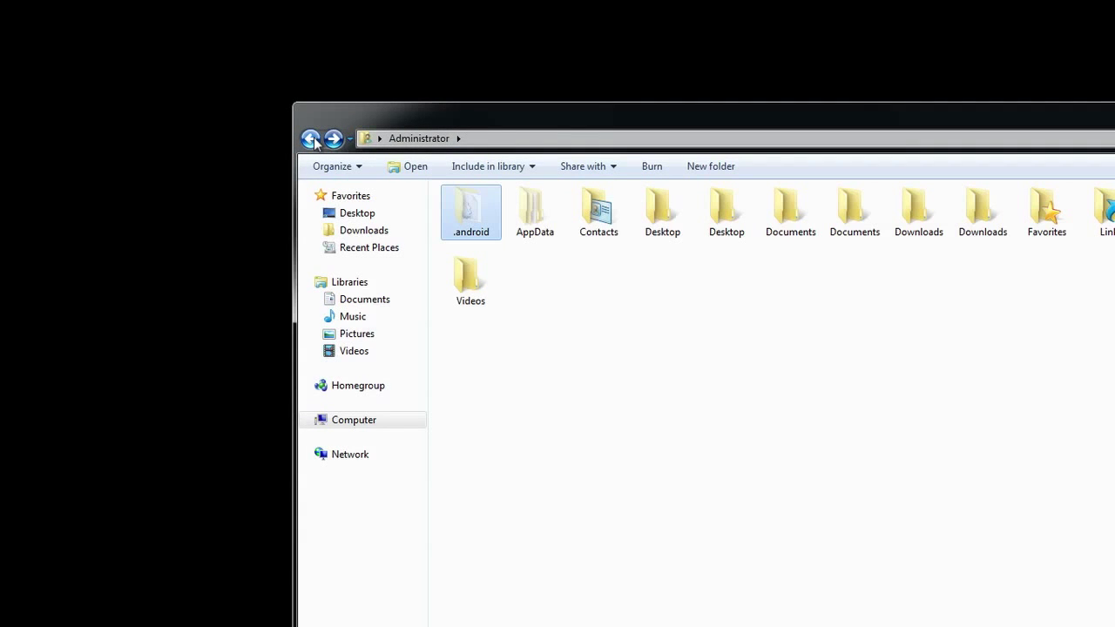
left_click(310, 138)
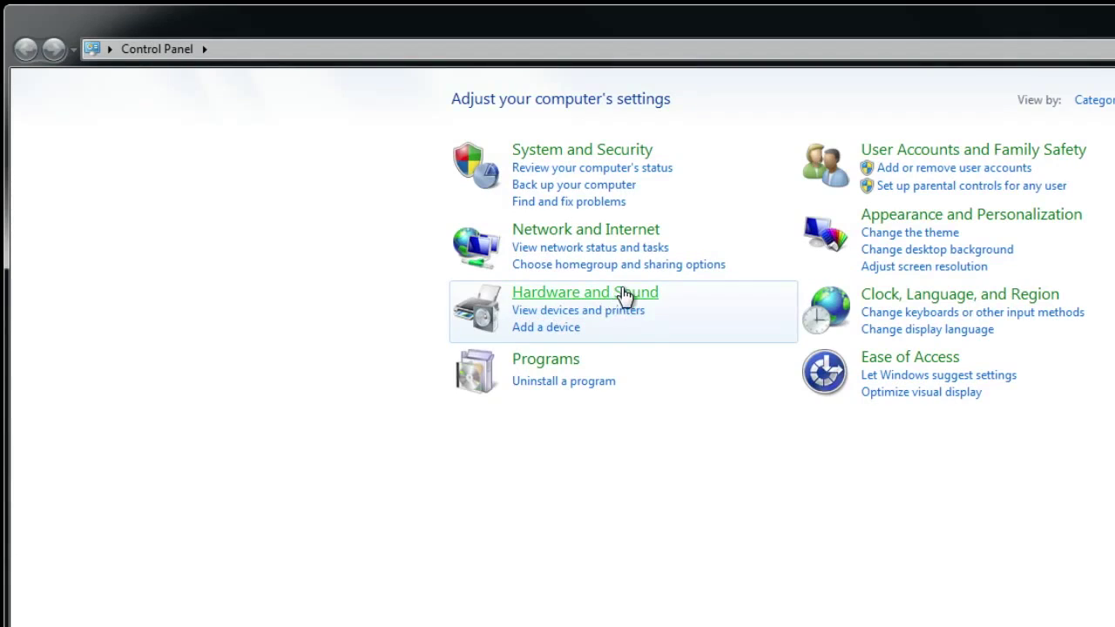
Open Device Manager from the Hardware and Sound category of Control Panel and move its window clear
left_click(655, 296)
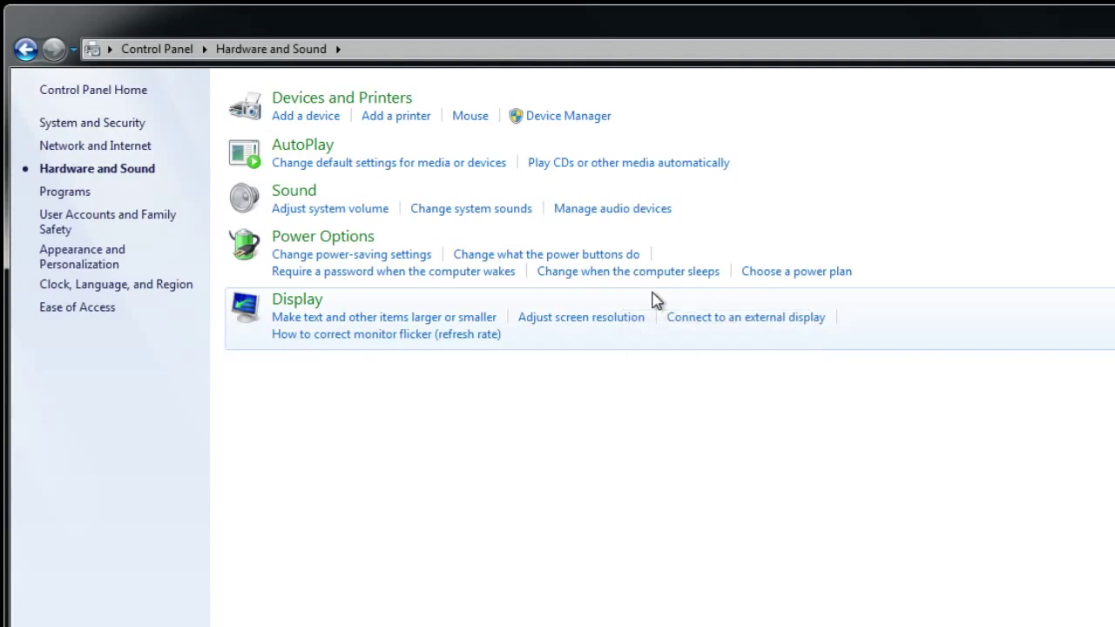
left_click(571, 116)
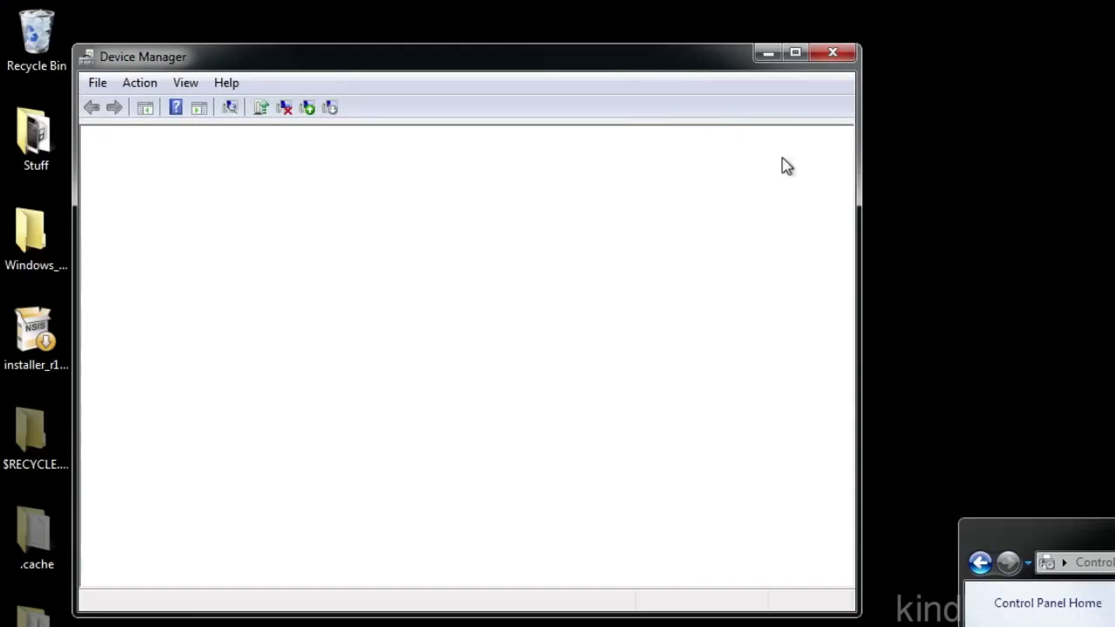
left_click_drag(587, 80, 896, 169)
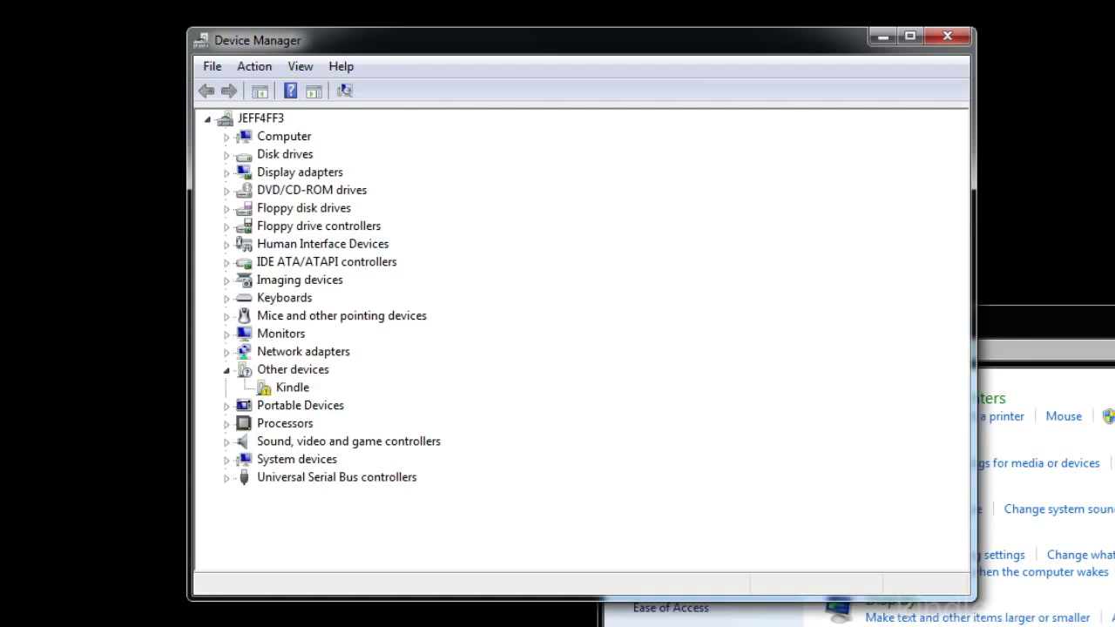
Start a driver software update for the Kindle under Other devices, choosing to browse the computer for the driver
left_click(298, 390)
right_click(303, 386)
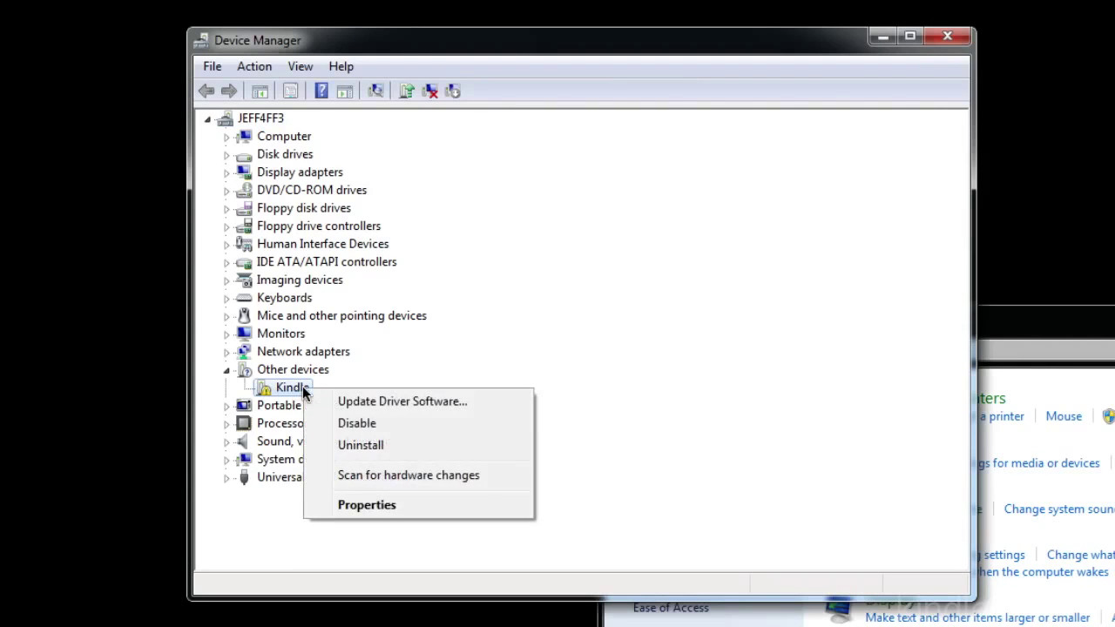
left_click(393, 402)
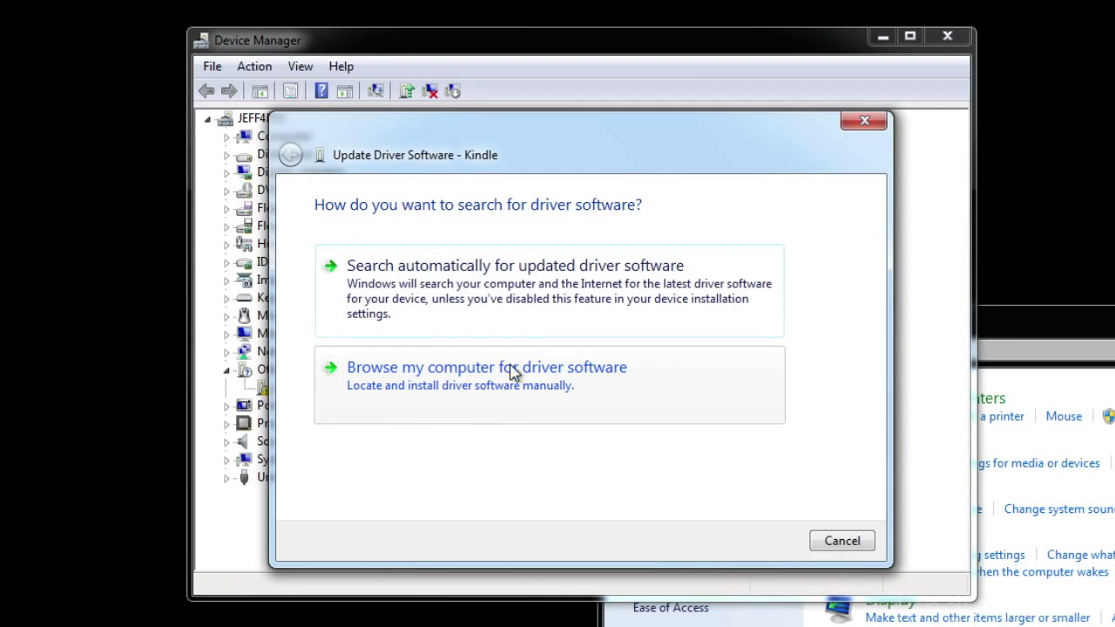
left_click(577, 388)
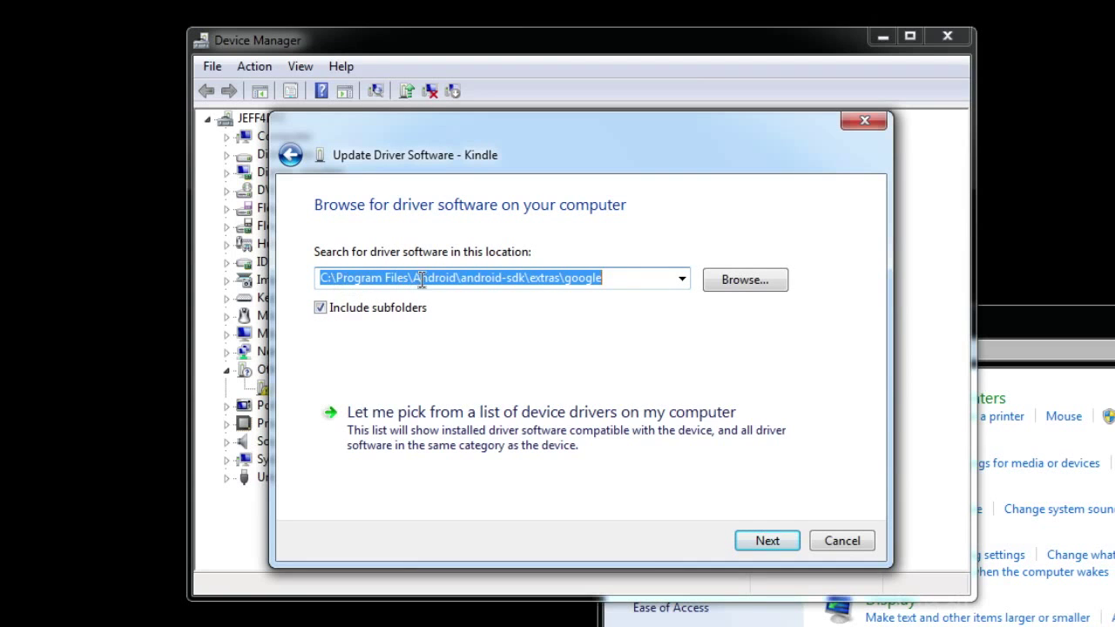
Set the driver search location to the C:\Android\extras\google folder
left_click(757, 283)
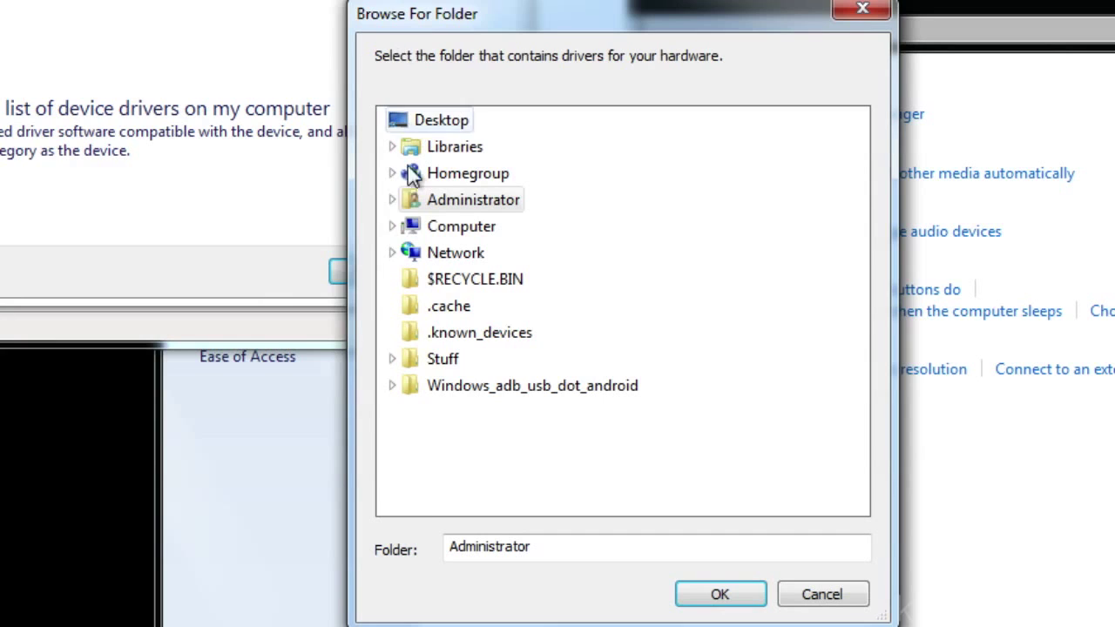
left_click(392, 226)
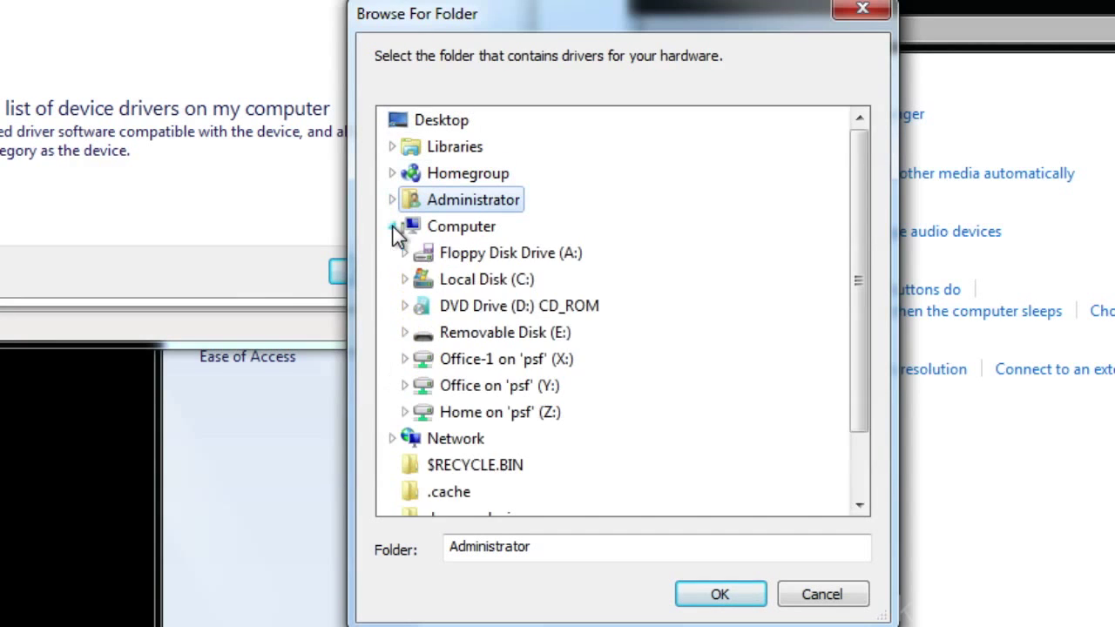
left_click(405, 279)
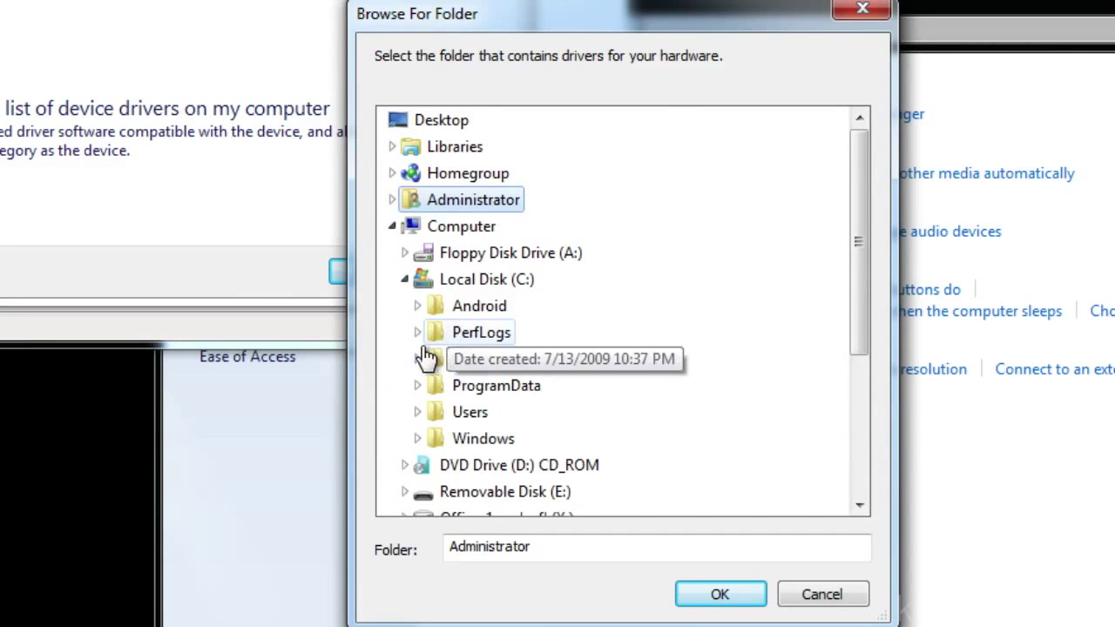
left_click(417, 306)
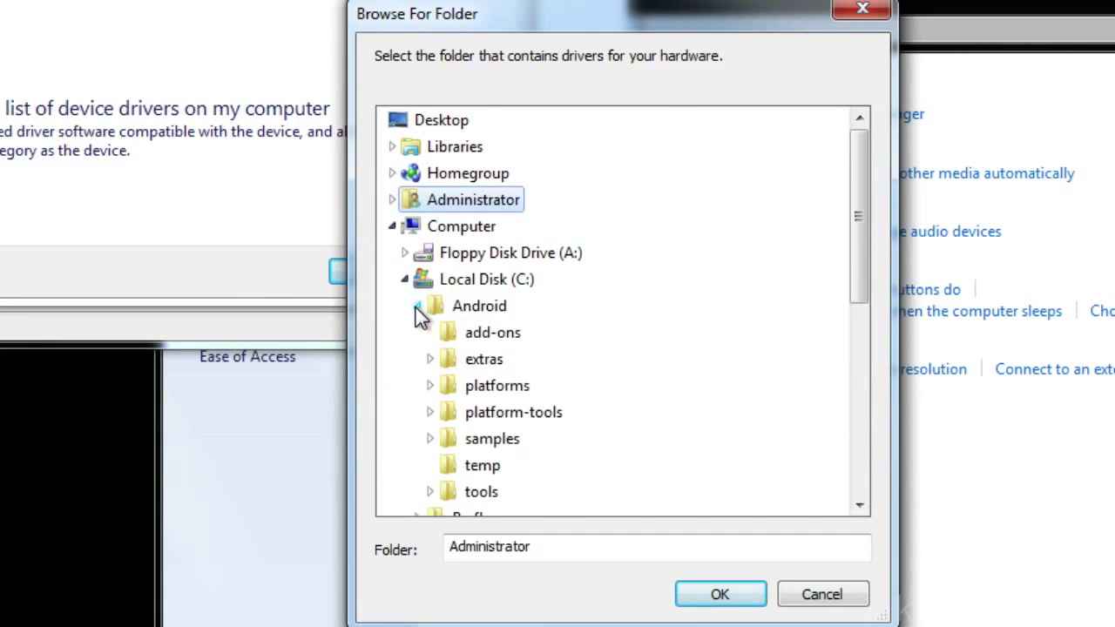
left_click(430, 359)
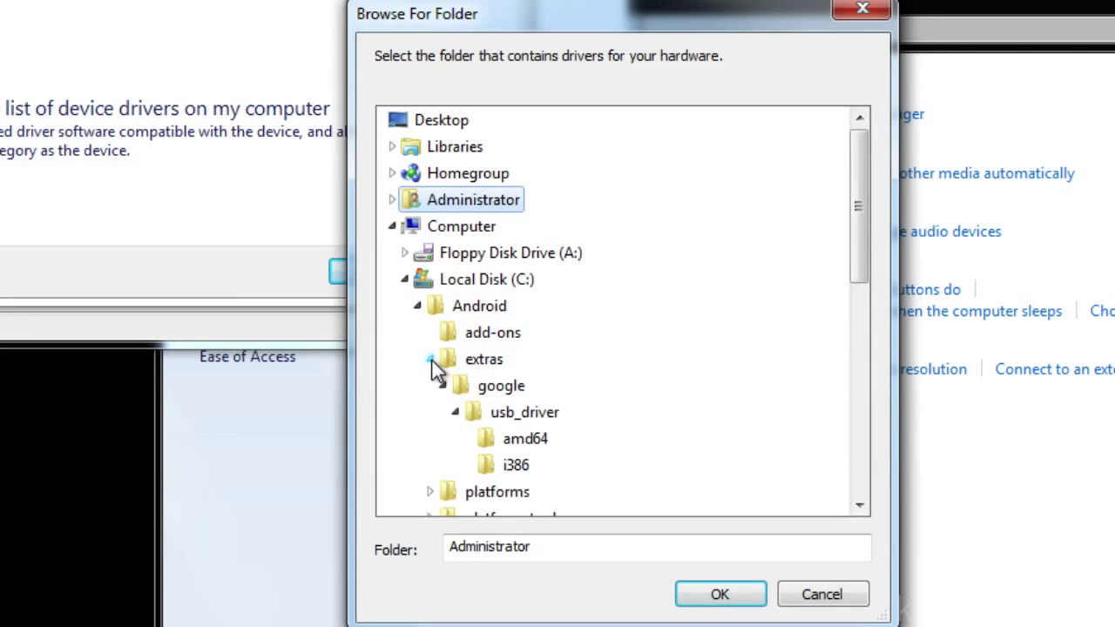
left_click(482, 394)
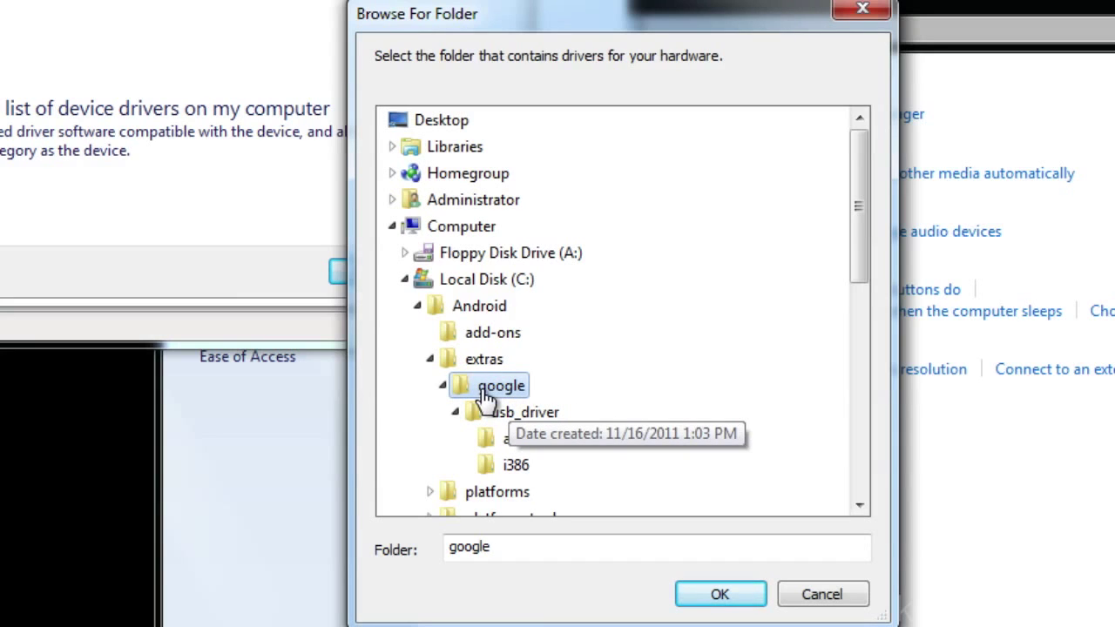
left_click(717, 596)
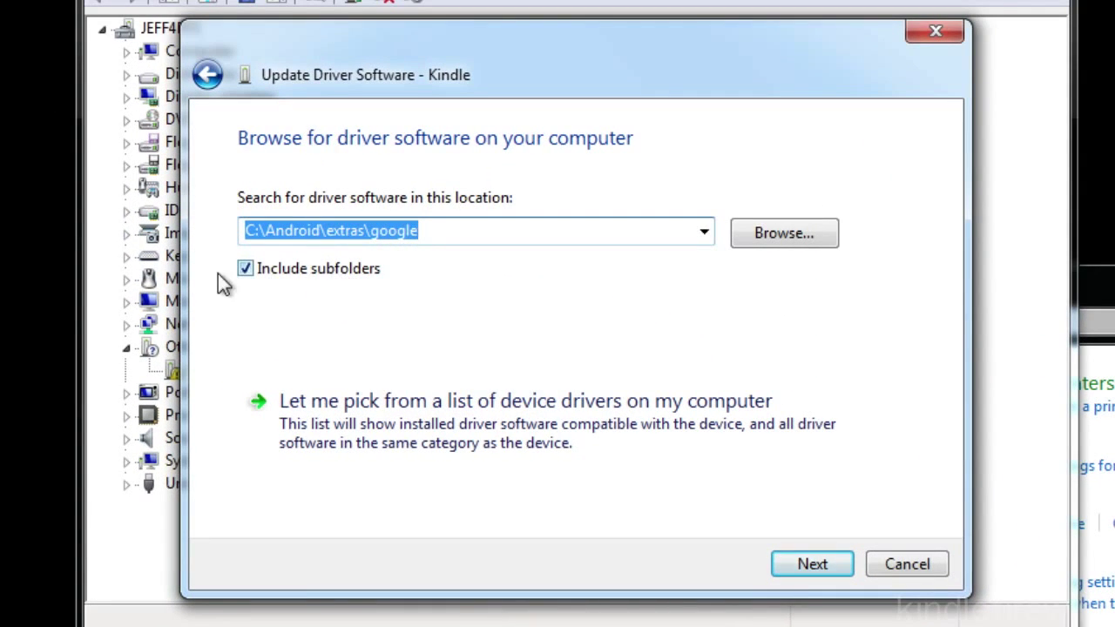
Install the Kindle driver despite the unverified publisher, then close the update wizard and Device Manager
left_click(810, 564)
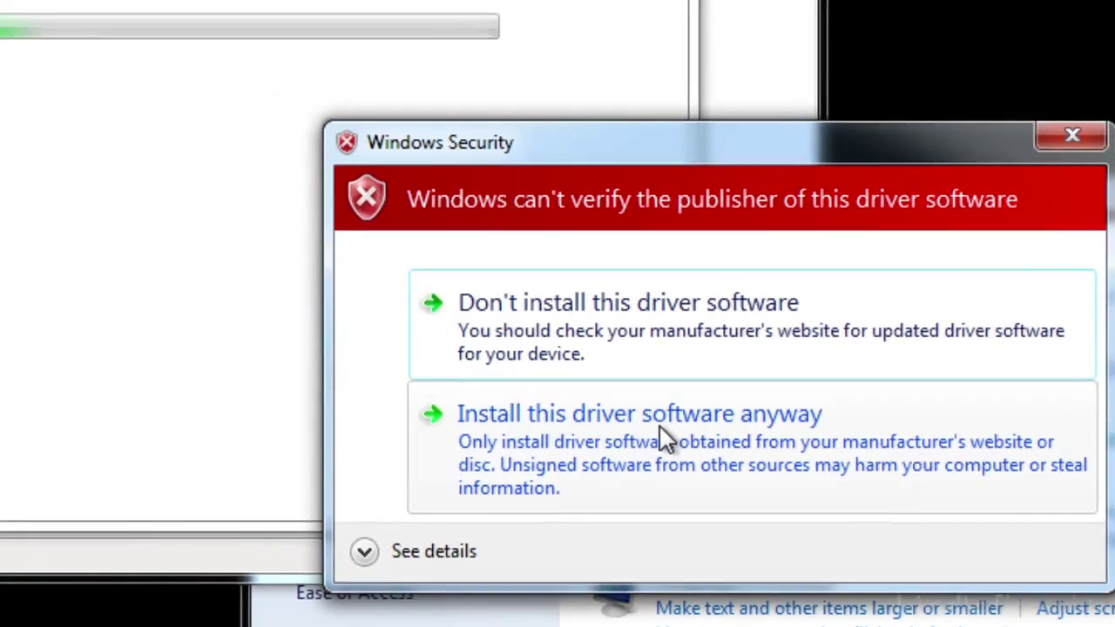
left_click(530, 386)
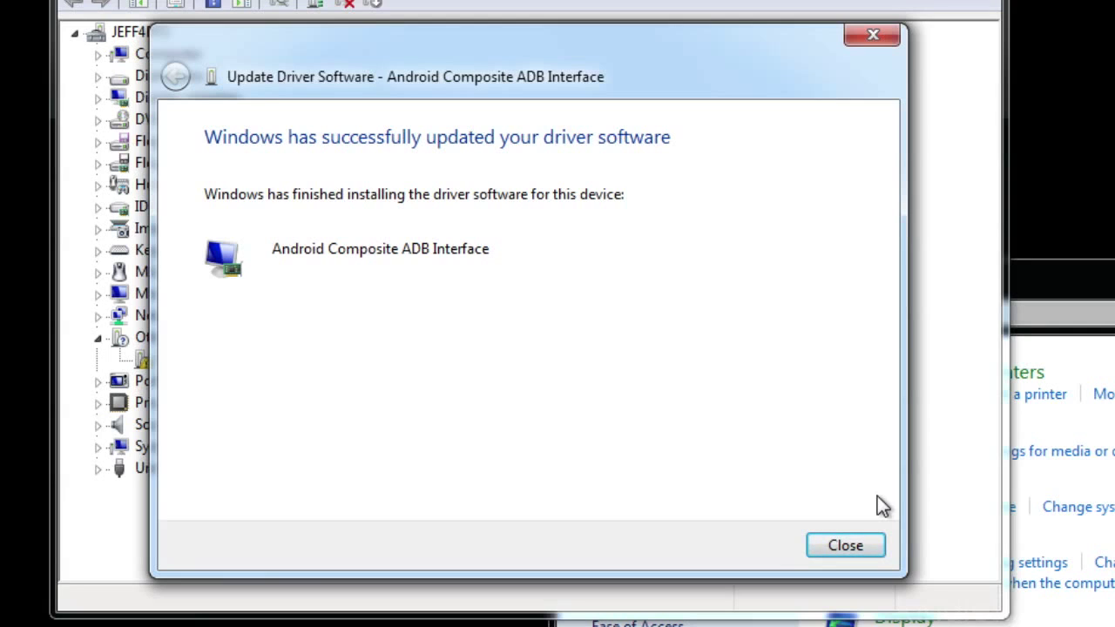
left_click(818, 547)
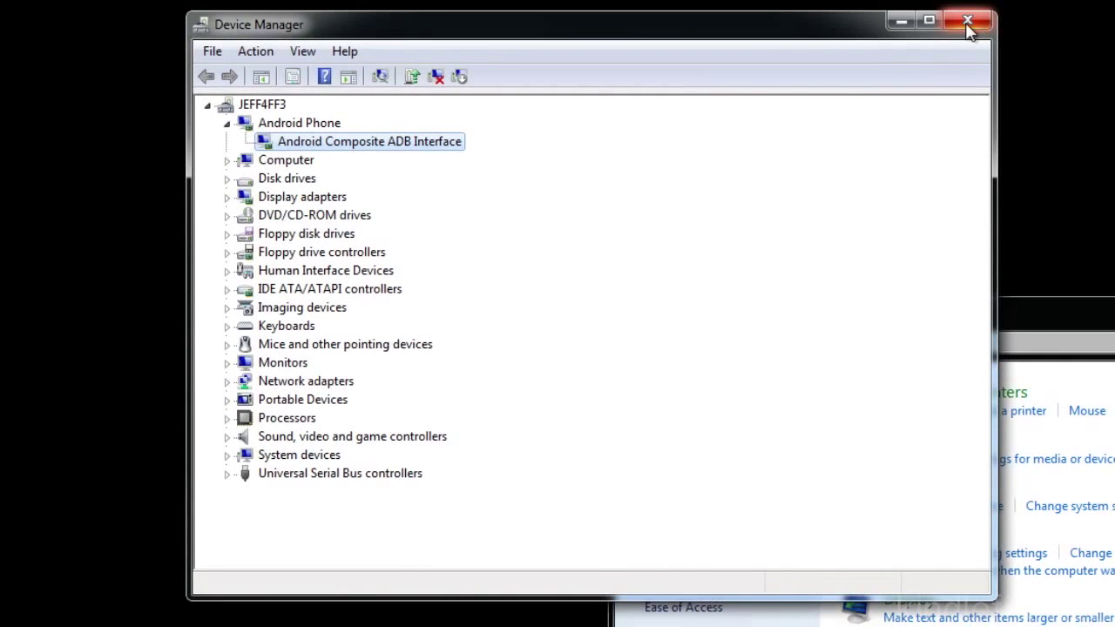
left_click(968, 24)
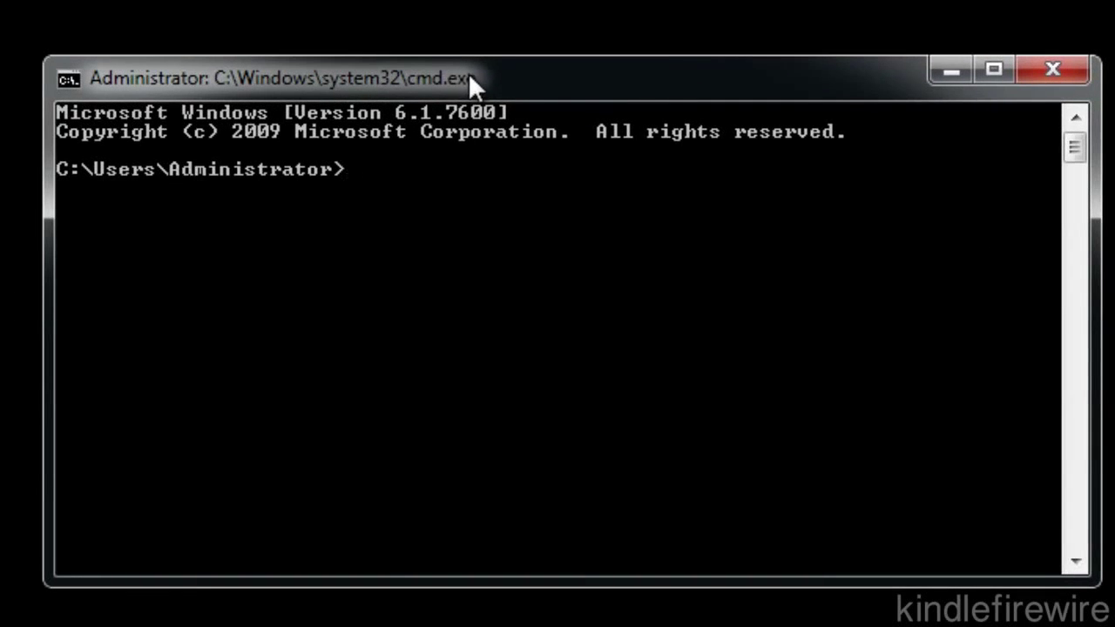
In the Command Prompt, change the directory to C:\Android\platform-tools, starting from the drive root
type("cd \\")
key("Return")
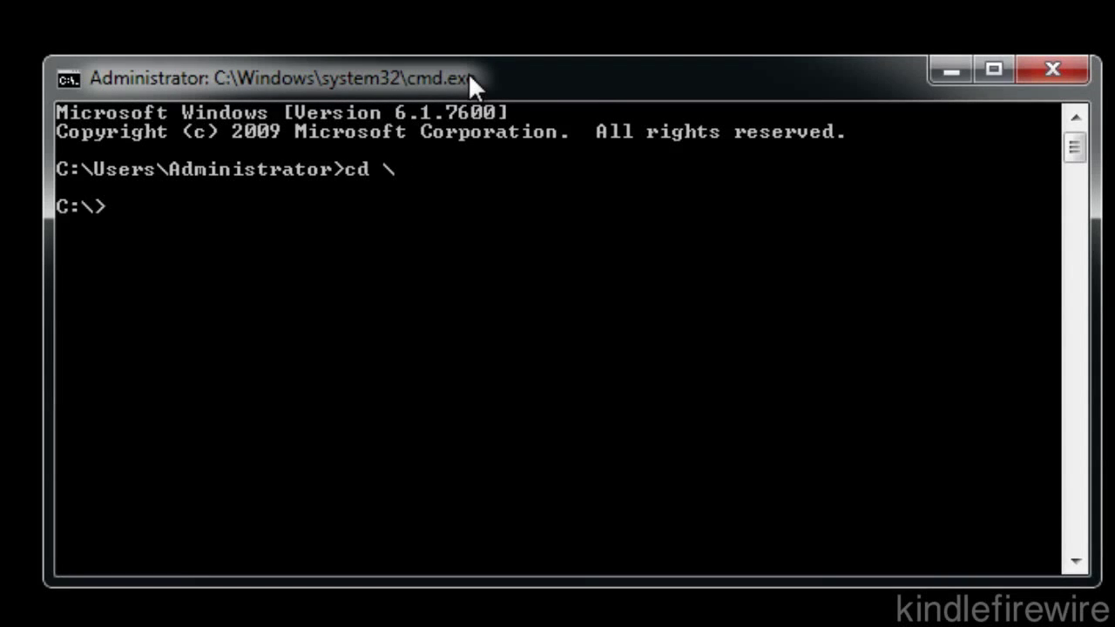
type("cd Android")
key("Return")
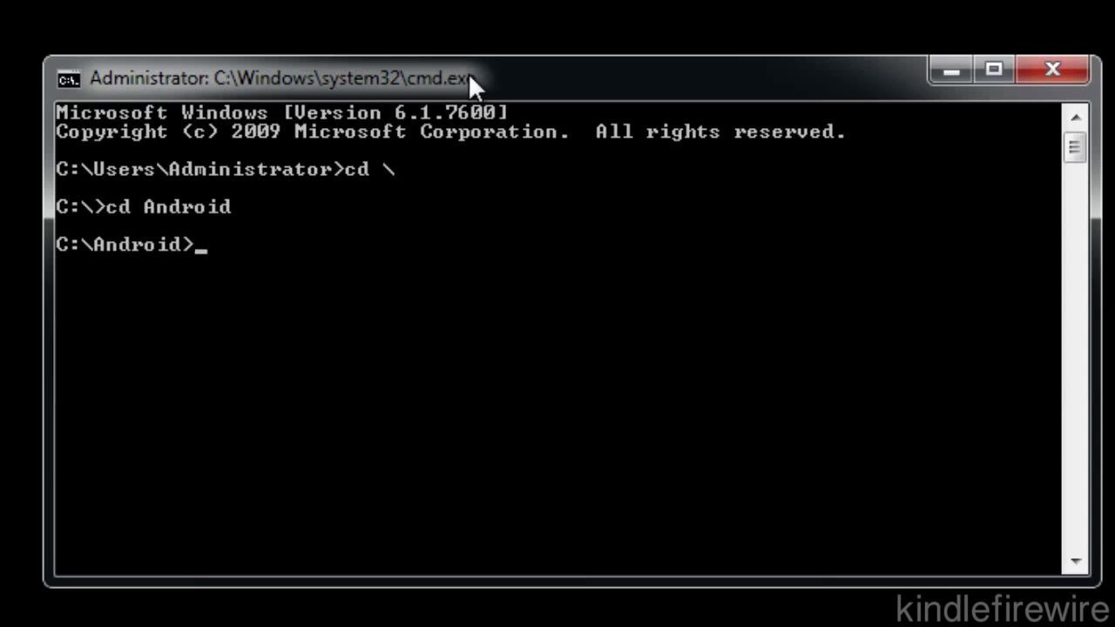
type("cd platf")
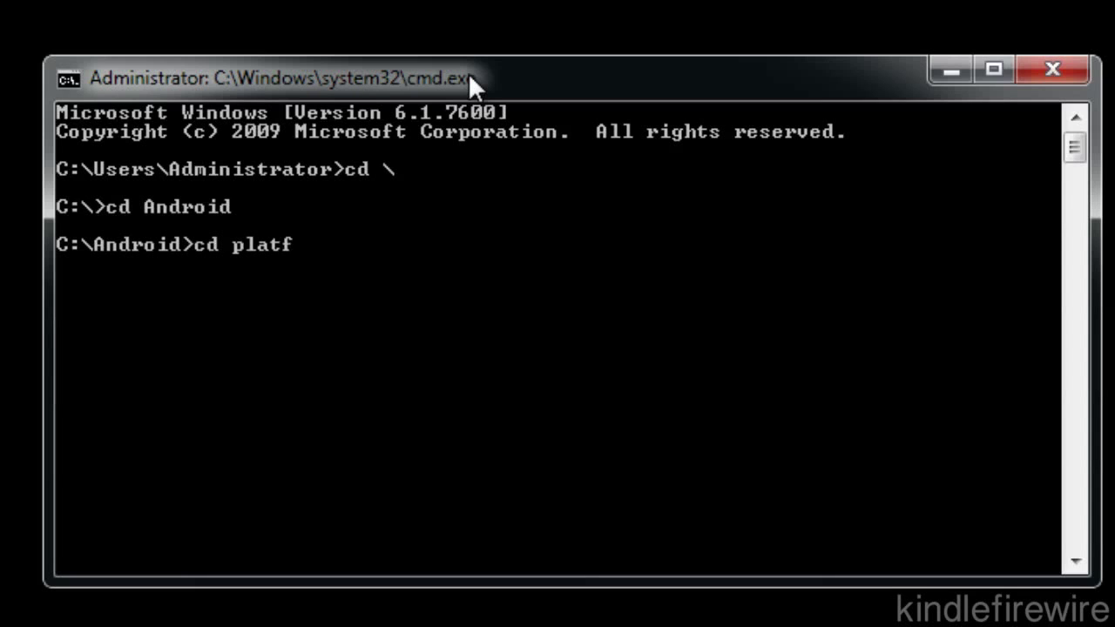
type("orm-tools")
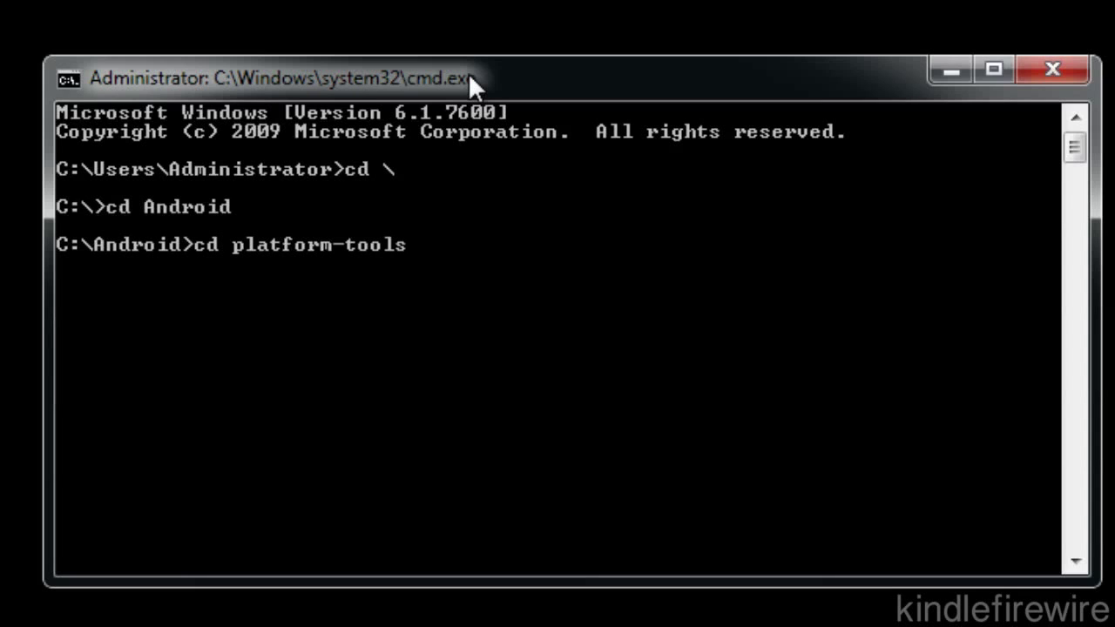
key("Return")
Stop the ADB server with adb kill-server and list the connected devices with adb devices
type("ad")
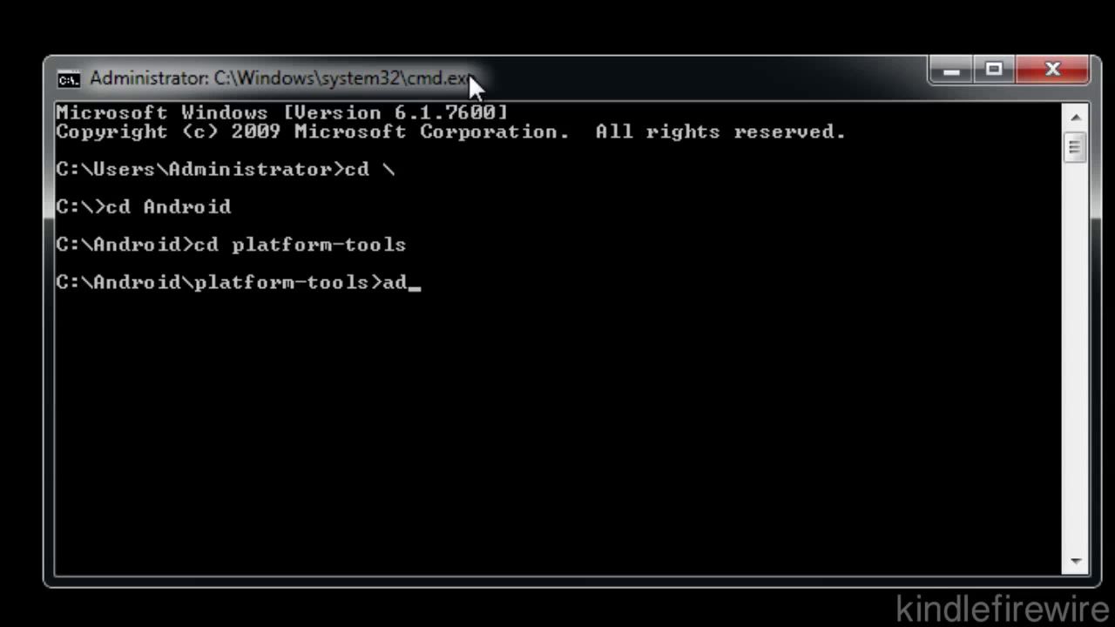
type("b kill-")
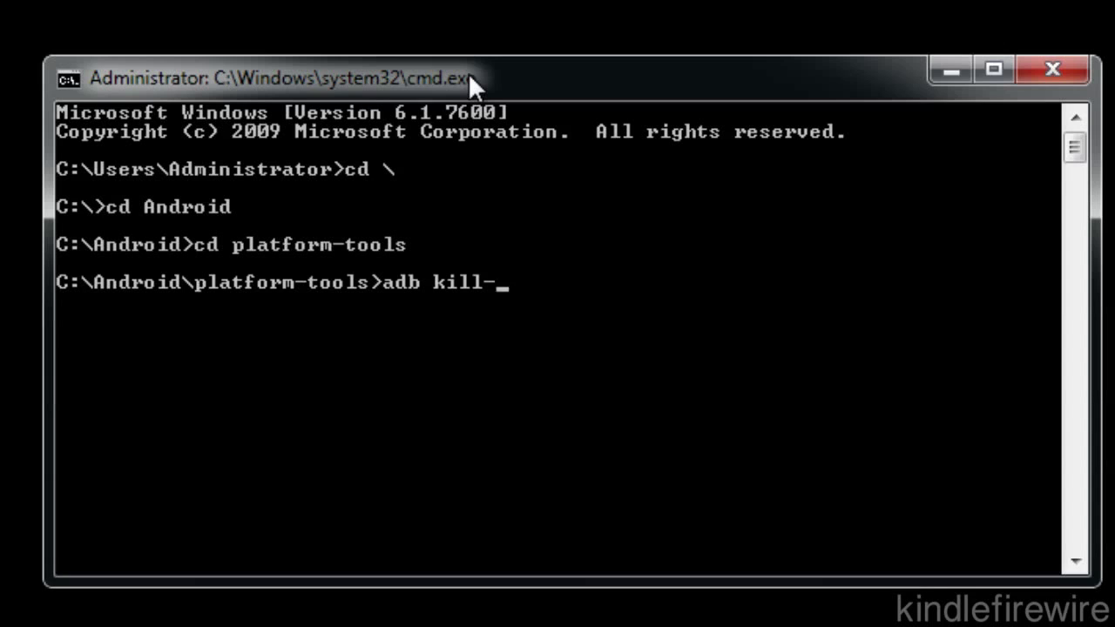
type("server")
key("Return")
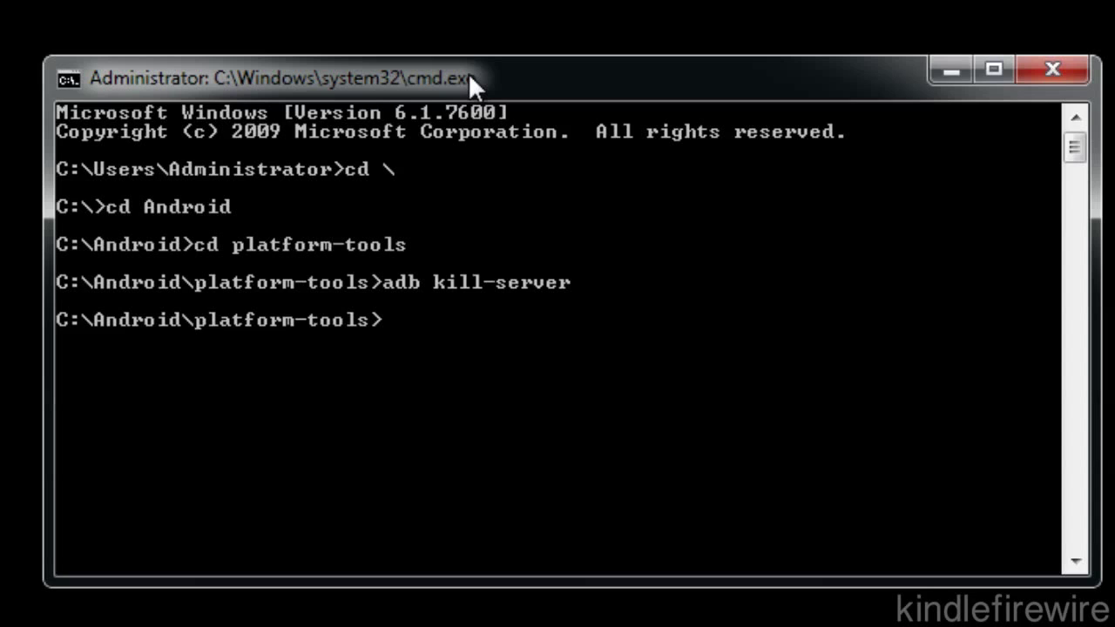
type("adb devices")
key("Return")
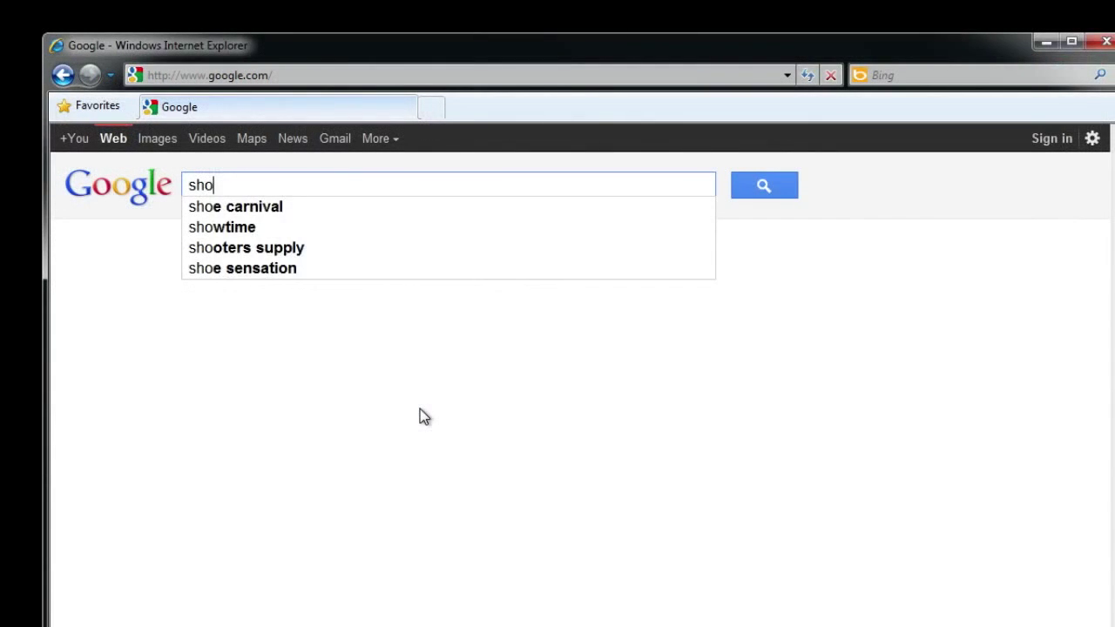
Search Google for shortfuse.org in Internet Explorer and open the site at its SuperOneClick v2.2 post
type("rtfuse.org")
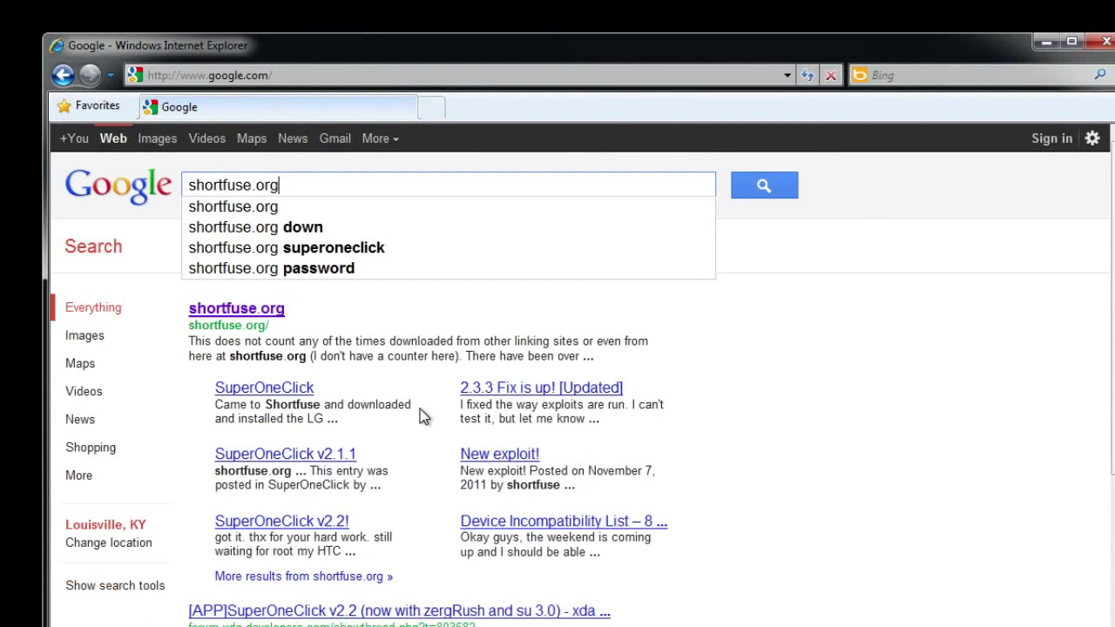
key("Return")
left_click(244, 311)
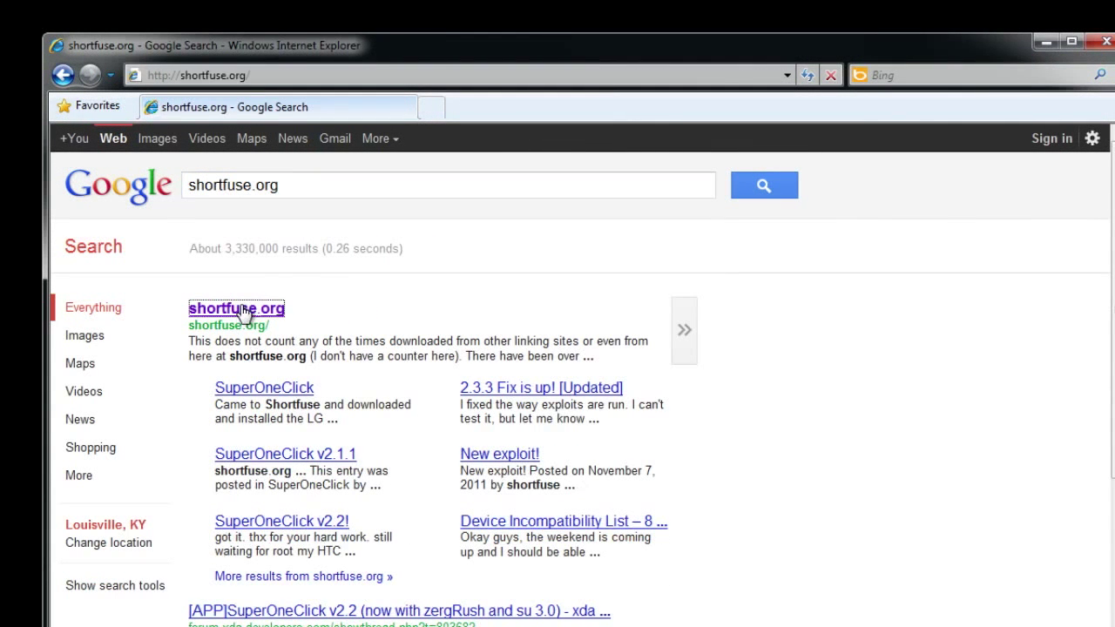
scroll(375, 549, "down", 1)
scroll(374, 549, "down", 1)
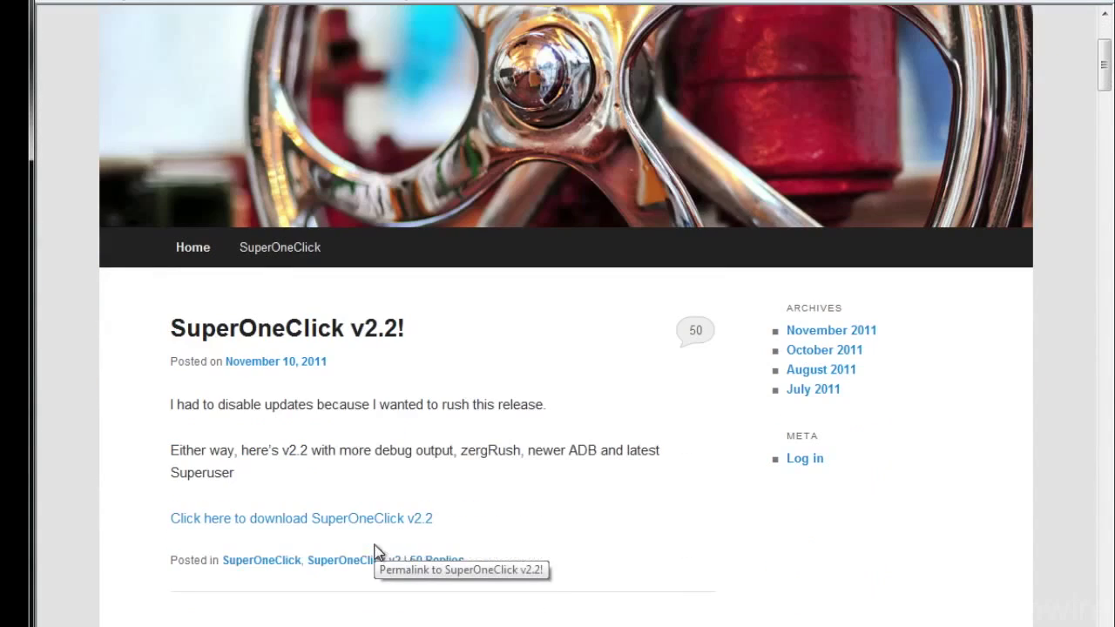
Download SuperOneClick v2.2, save the SuperOneClickv2.2-ShortFuse zip to the Desktop, and dismiss the download window
left_click(302, 522)
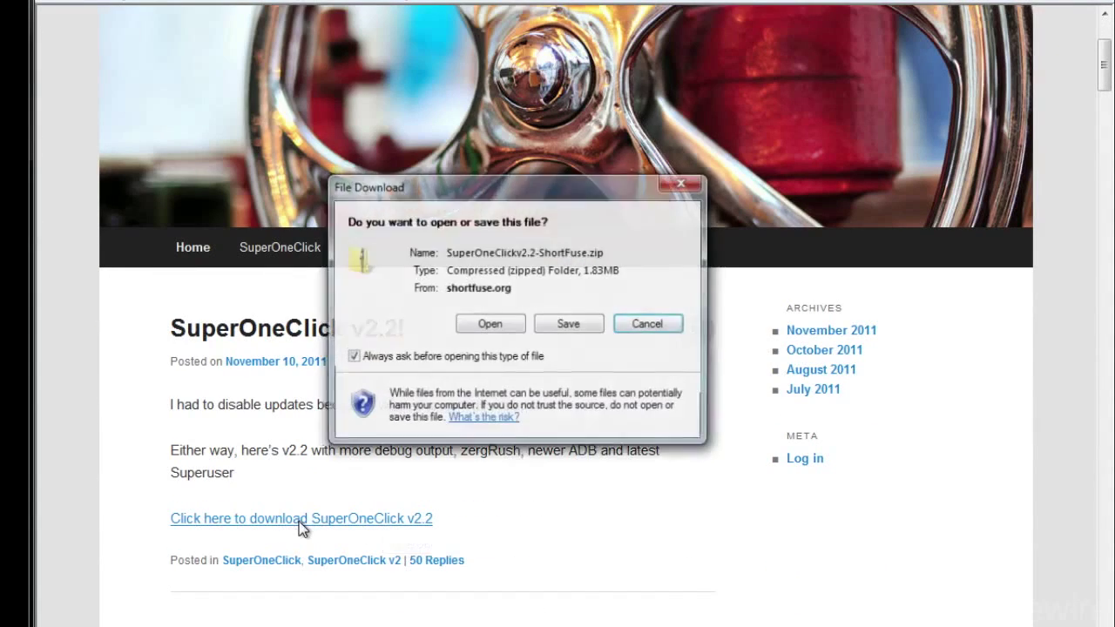
left_click(564, 336)
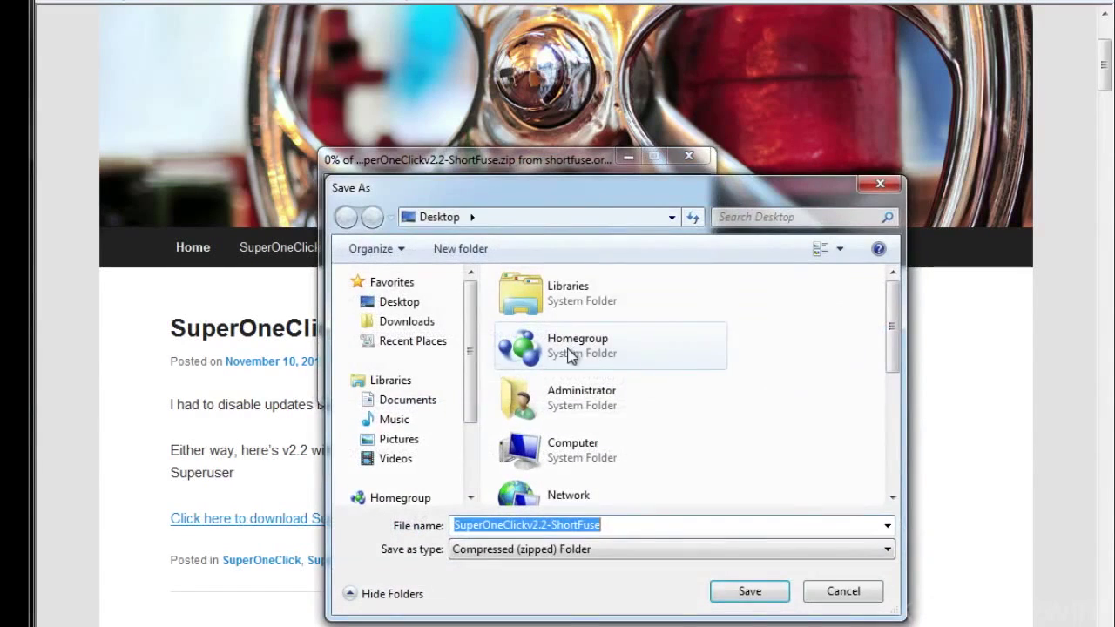
left_click(766, 591)
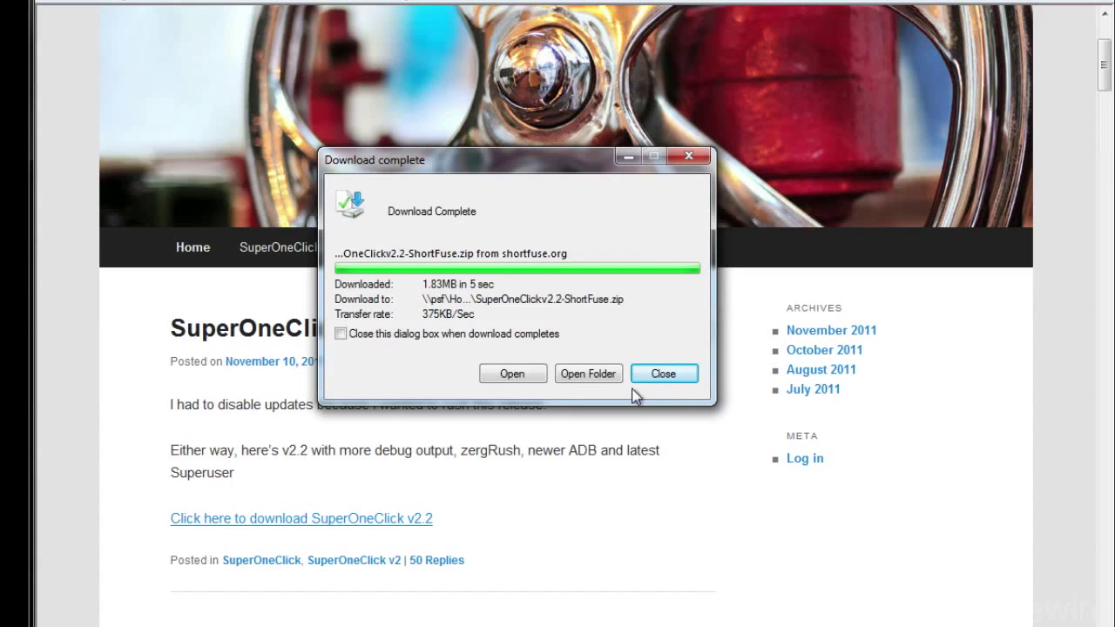
left_click(663, 374)
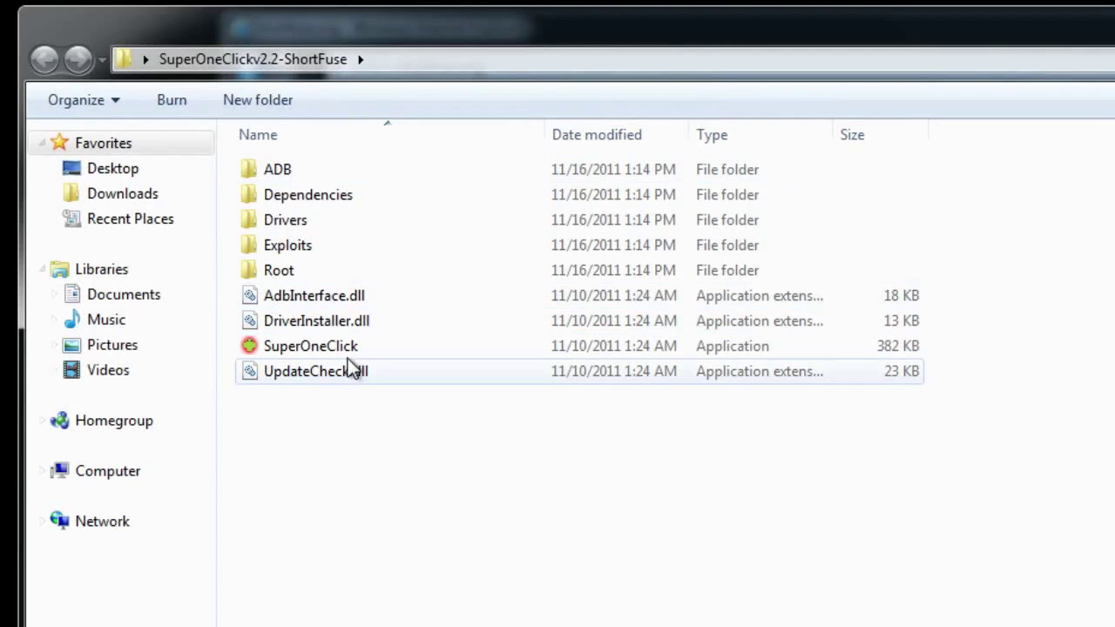
Launch SuperOneClick from the SuperOneClickv2.2-ShortFuse folder and run its root test, confirming the su command for the device
left_click(340, 349)
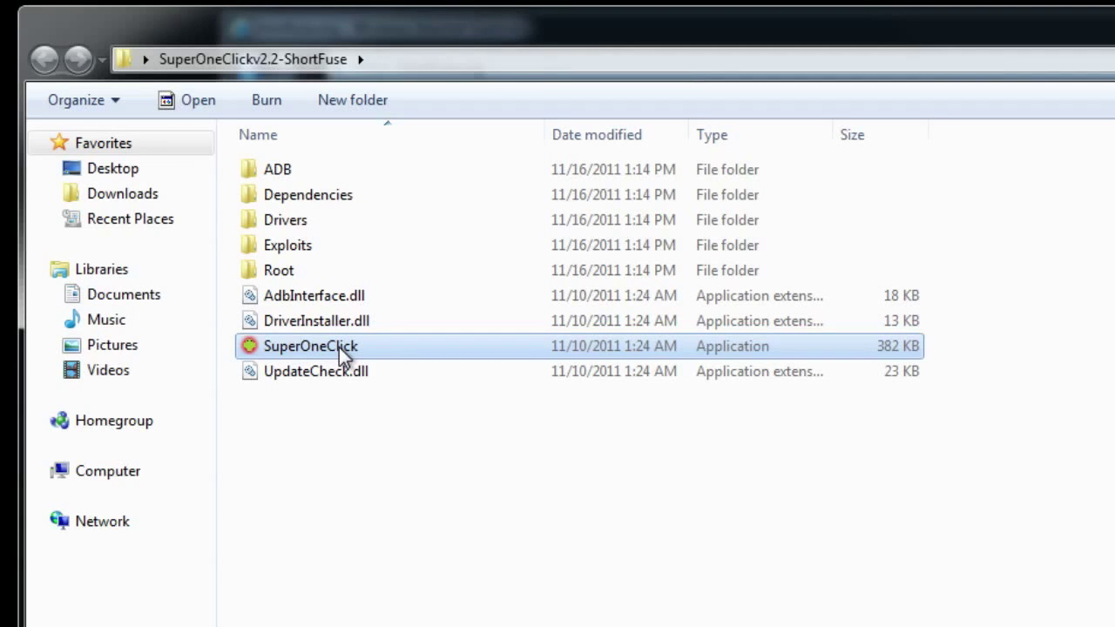
double_click(338, 348)
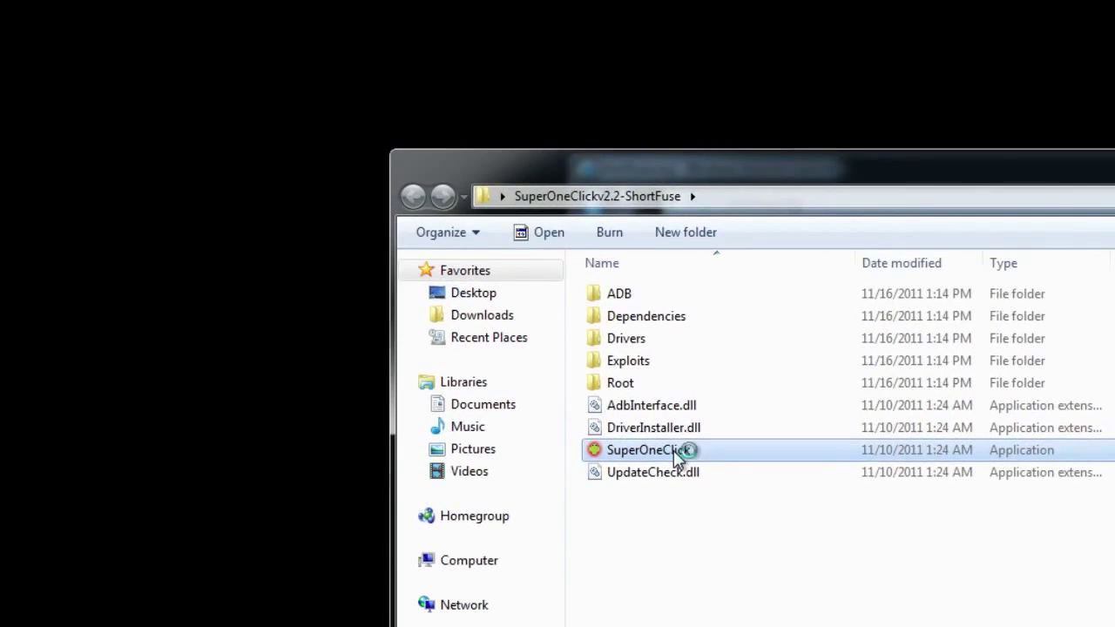
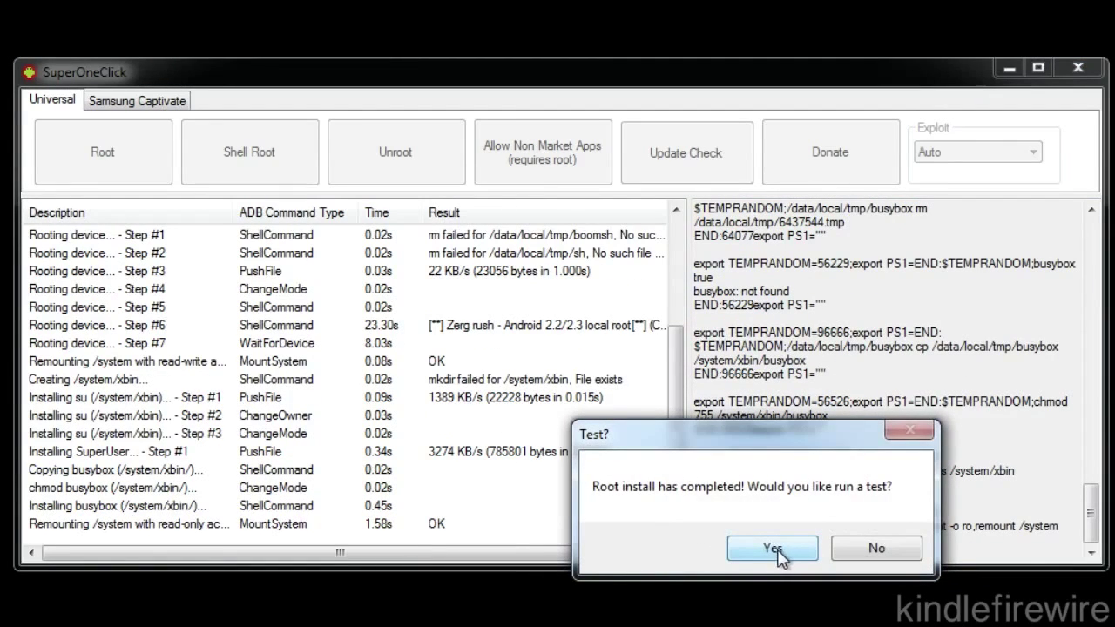
left_click(776, 550)
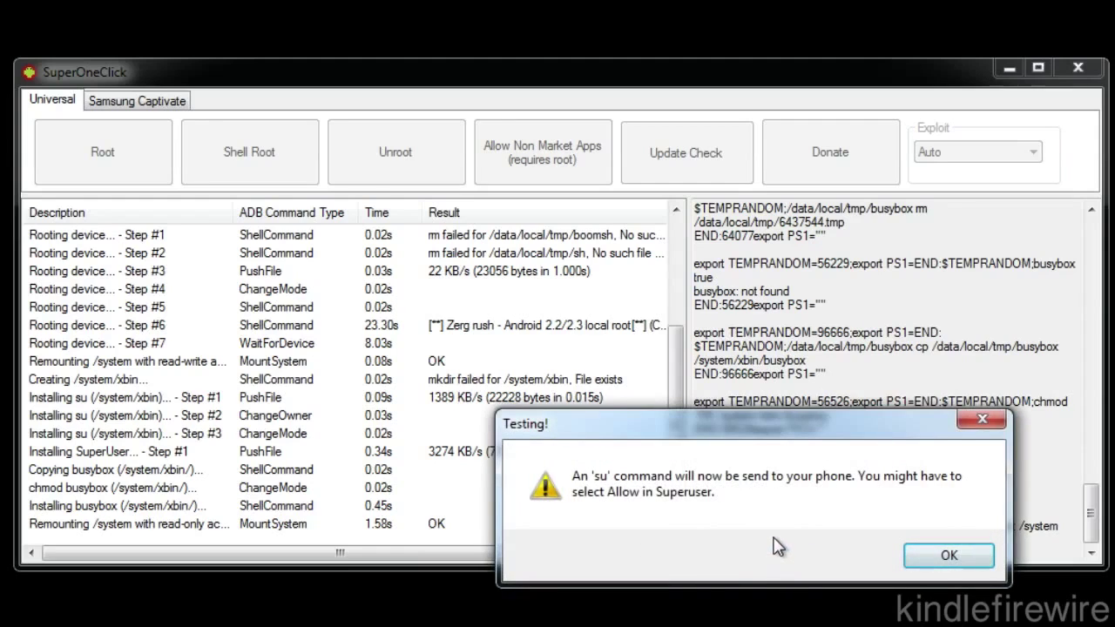
left_click(938, 556)
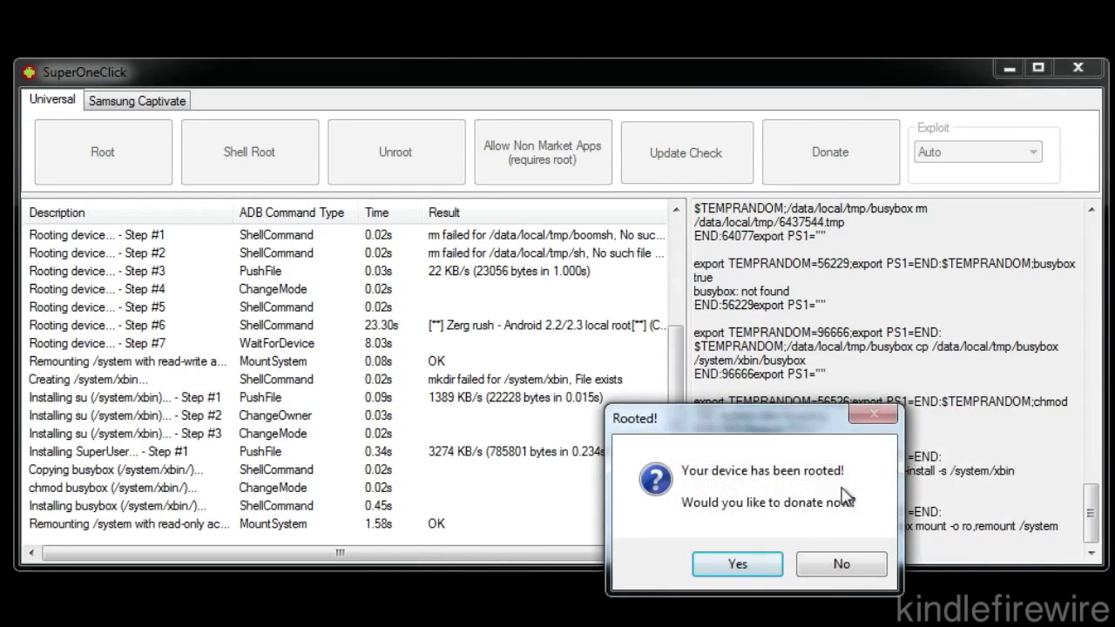